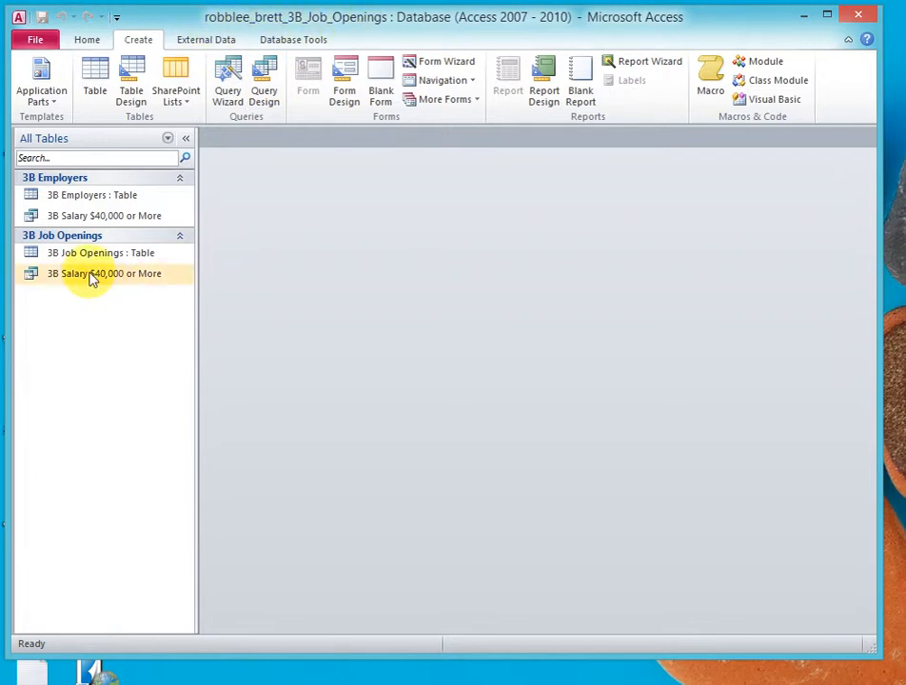
Create a basic report from the 3B Salary $40,000 or More query and collapse the list of database objects
{"action": "left_click", "coordinate": [92, 276]}
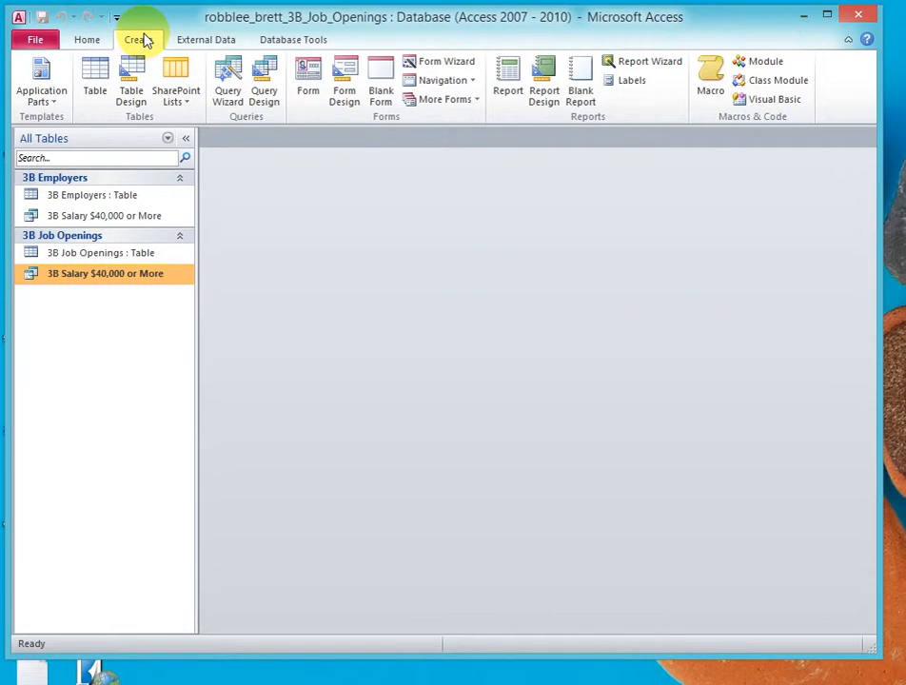
{"action": "left_click", "coordinate": [508, 76]}
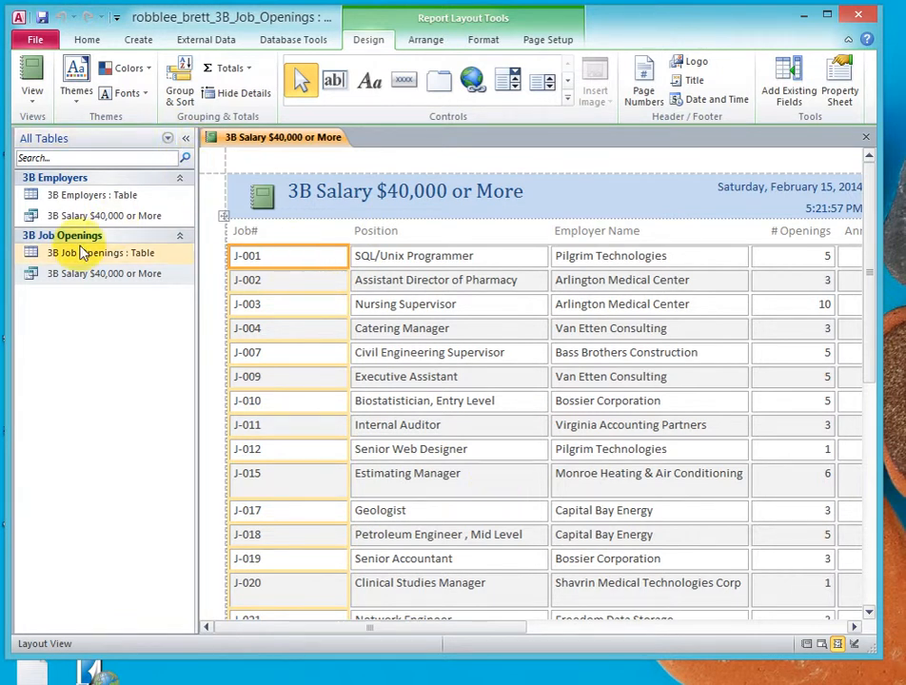
{"action": "left_click", "coordinate": [188, 141]}
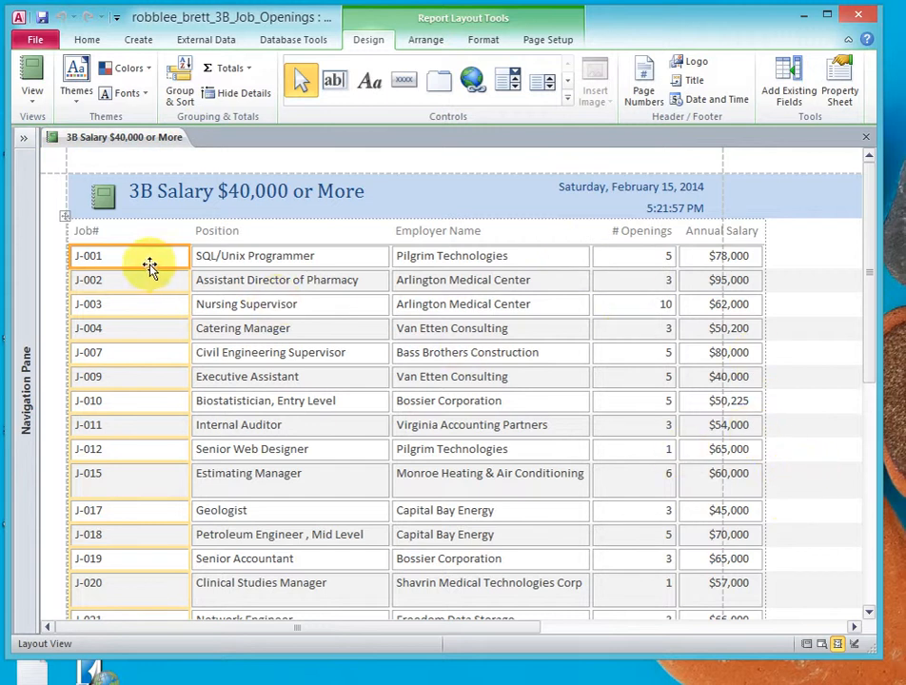
Delete the entire Job# column, including its heading, from the report layout
{"action": "left_click", "coordinate": [86, 233]}
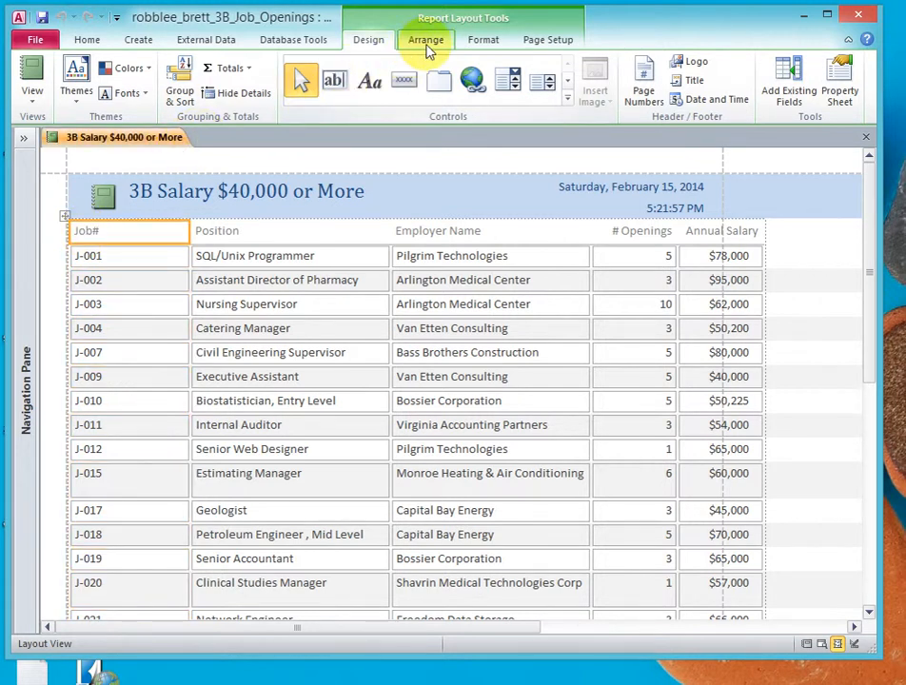
{"action": "left_click", "coordinate": [407, 45]}
{"action": "left_click", "coordinate": [324, 84]}
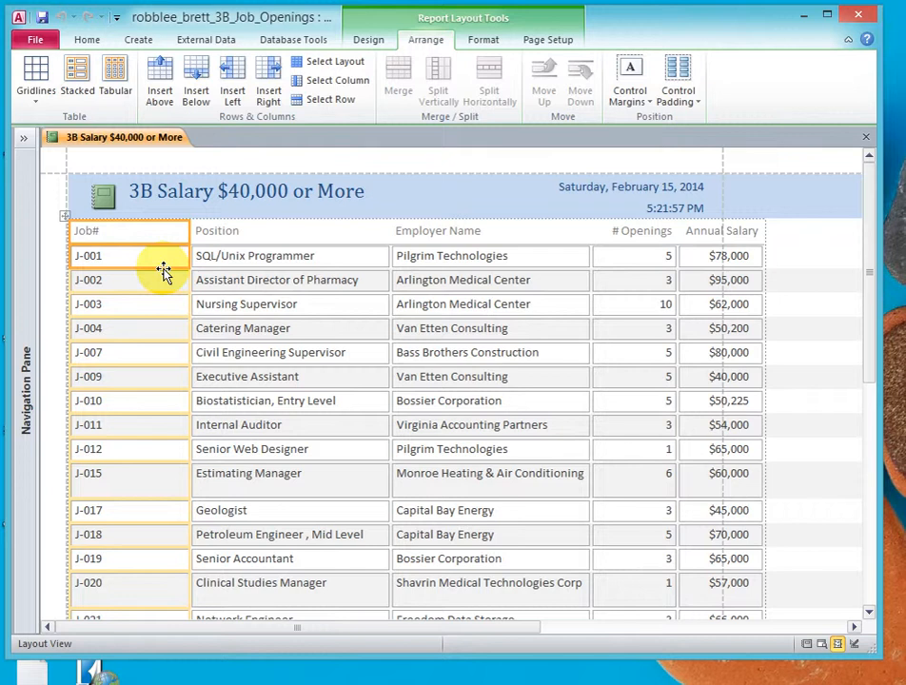
{"action": "key", "text": "Delete"}
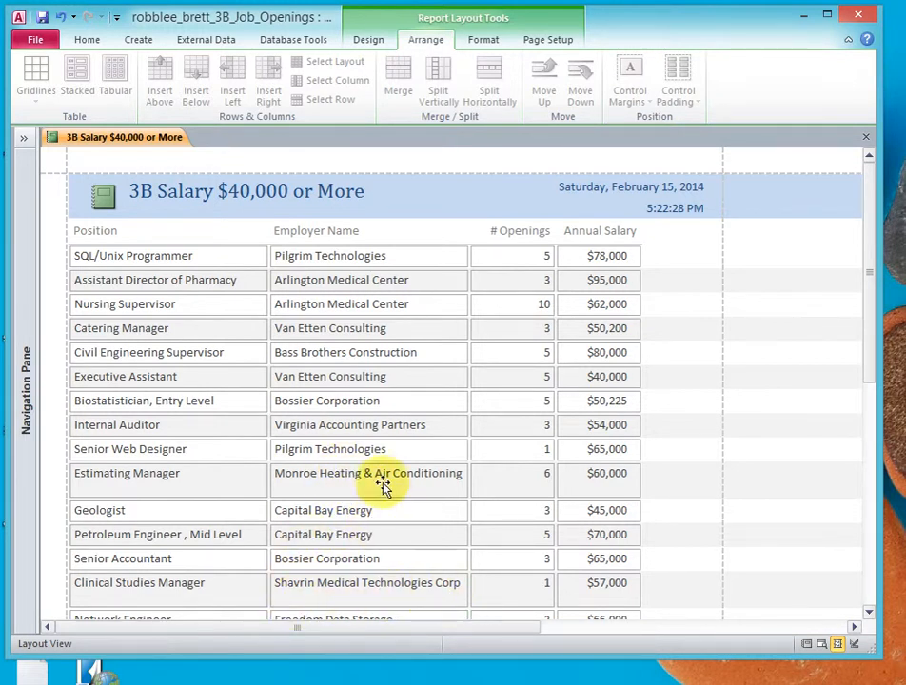
Adjust the Employer Name column's width so that Monroe Heating & Air Conditioning fits on one line
{"action": "left_click", "coordinate": [339, 228]}
{"action": "left_click", "coordinate": [340, 252]}
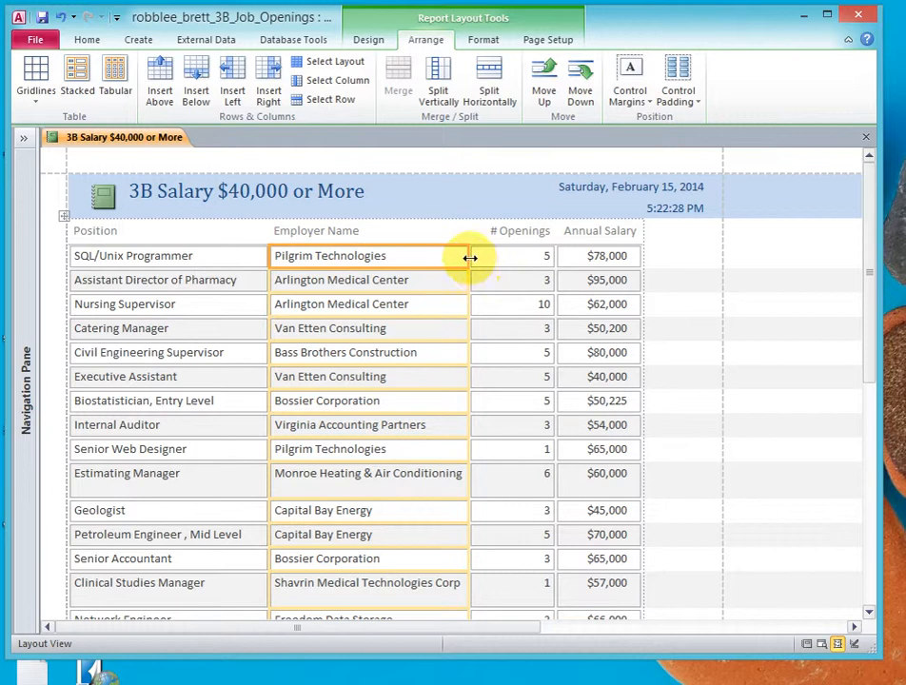
{"action": "left_click_drag", "start_coordinate": [470, 257], "coordinate": [443, 255]}
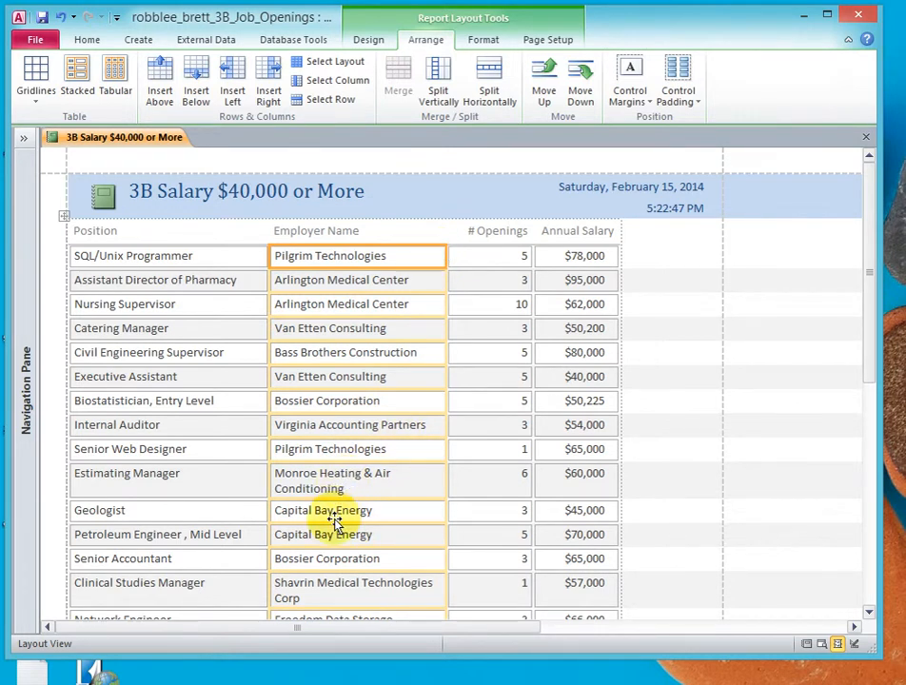
{"action": "left_click_drag", "start_coordinate": [444, 256], "coordinate": [464, 256]}
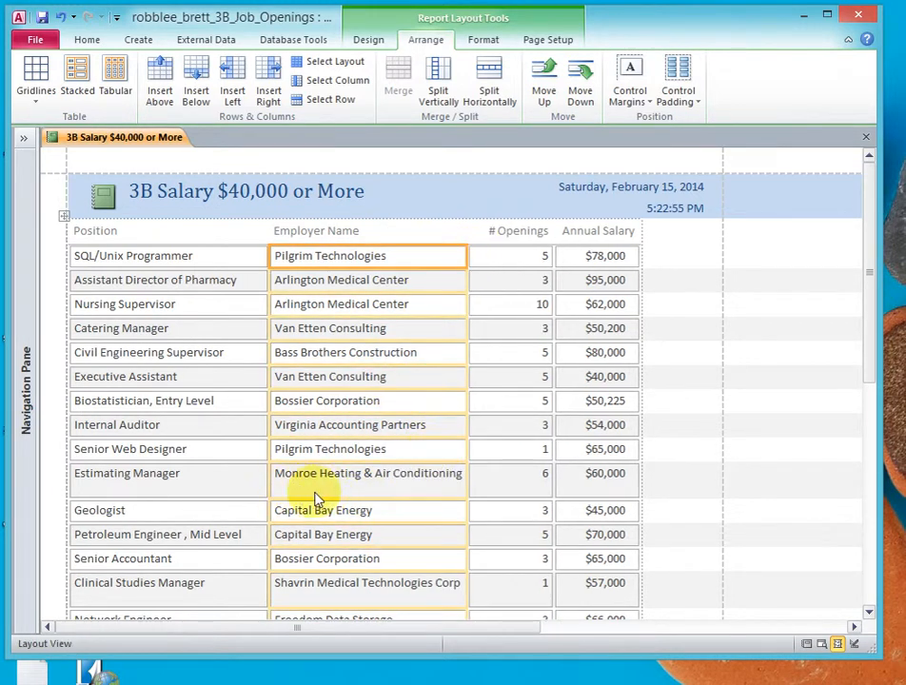
{"action": "left_click", "coordinate": [469, 257]}
{"action": "left_click_drag", "start_coordinate": [471, 257], "coordinate": [477, 257]}
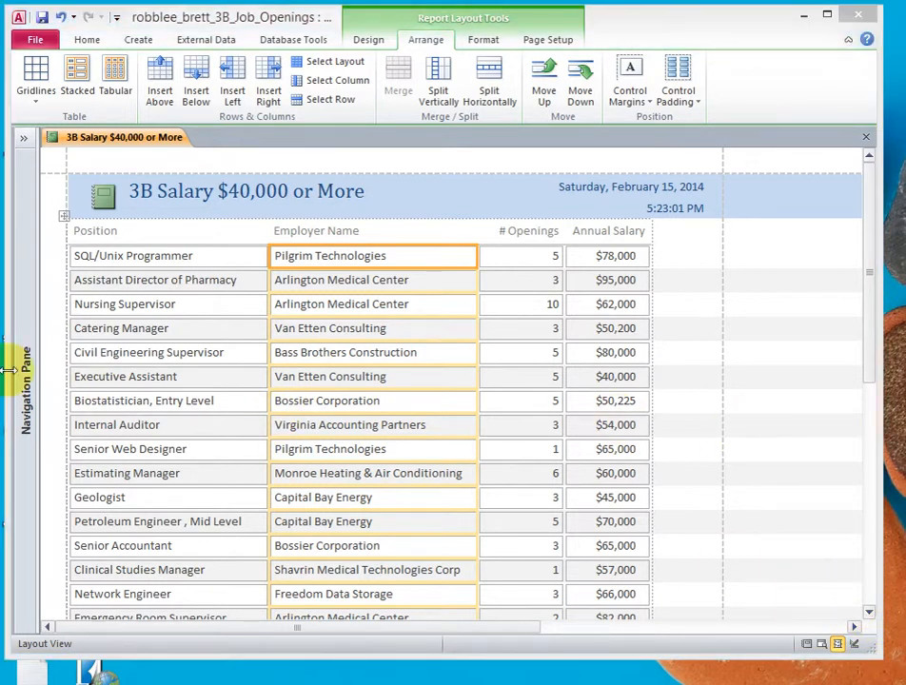
Sort the report in ascending order by the Position column
{"action": "left_click", "coordinate": [91, 234]}
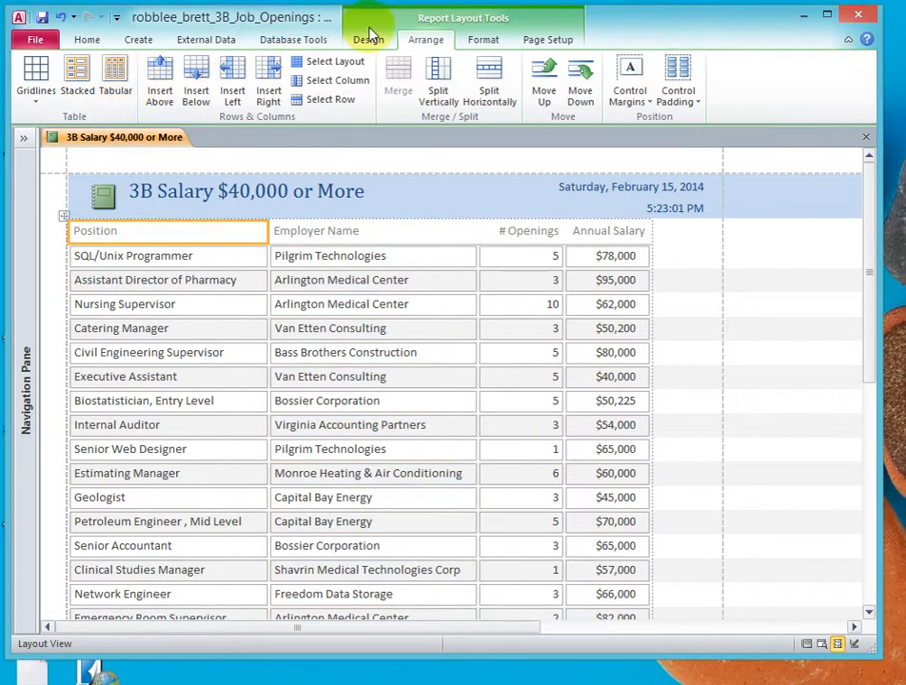
{"action": "left_click", "coordinate": [91, 42]}
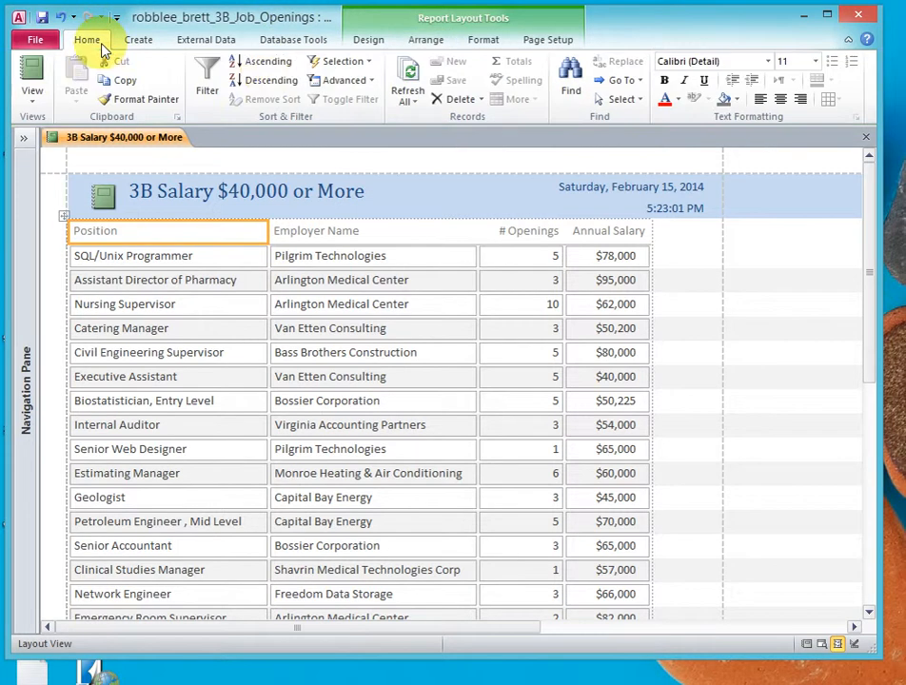
{"action": "left_click", "coordinate": [263, 64]}
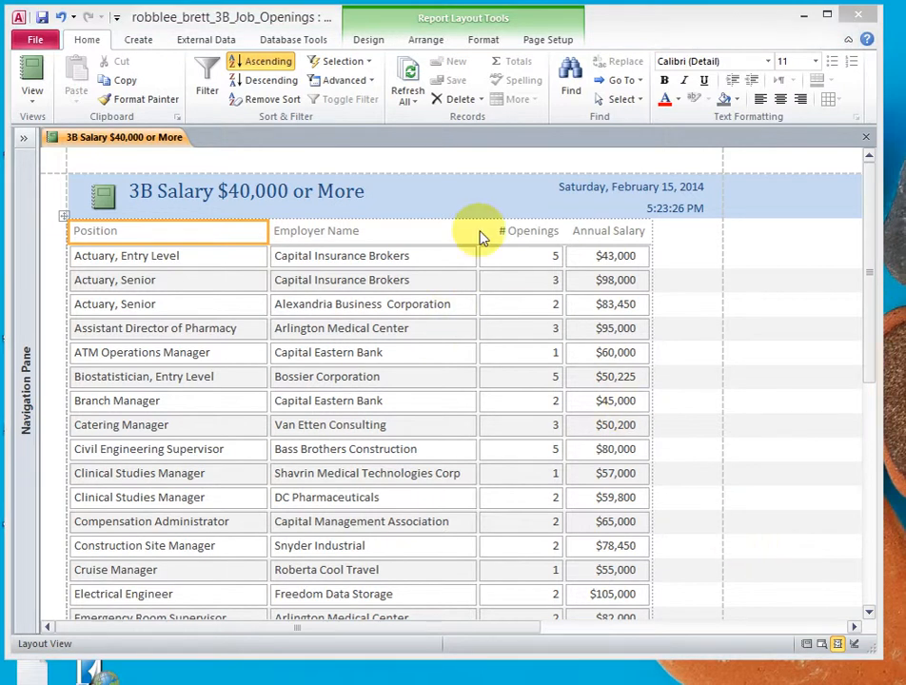
Delete the automatic total beneath the Annual Salary column at the end of the report
{"action": "left_click", "coordinate": [134, 45]}
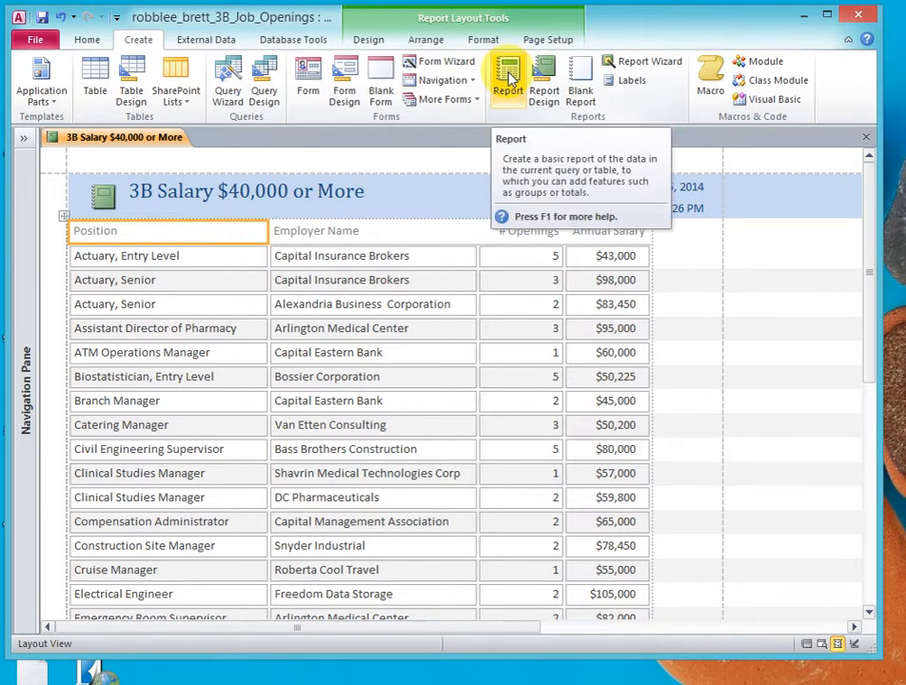
{"action": "left_click_drag", "start_coordinate": [868, 617], "coordinate": [868, 617]}
{"action": "left_click", "coordinate": [867, 596]}
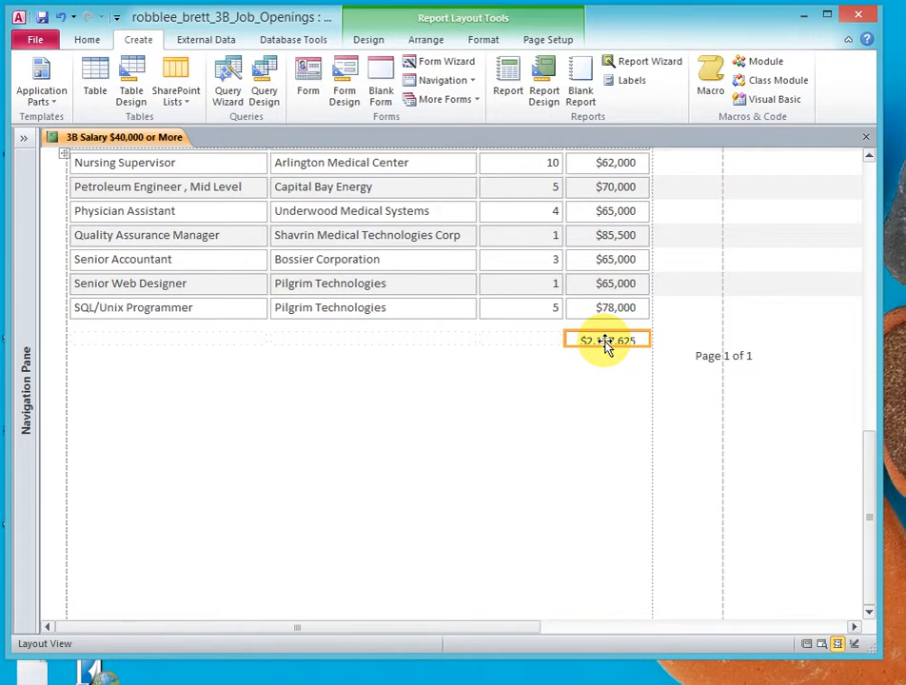
{"action": "key", "text": "Delete"}
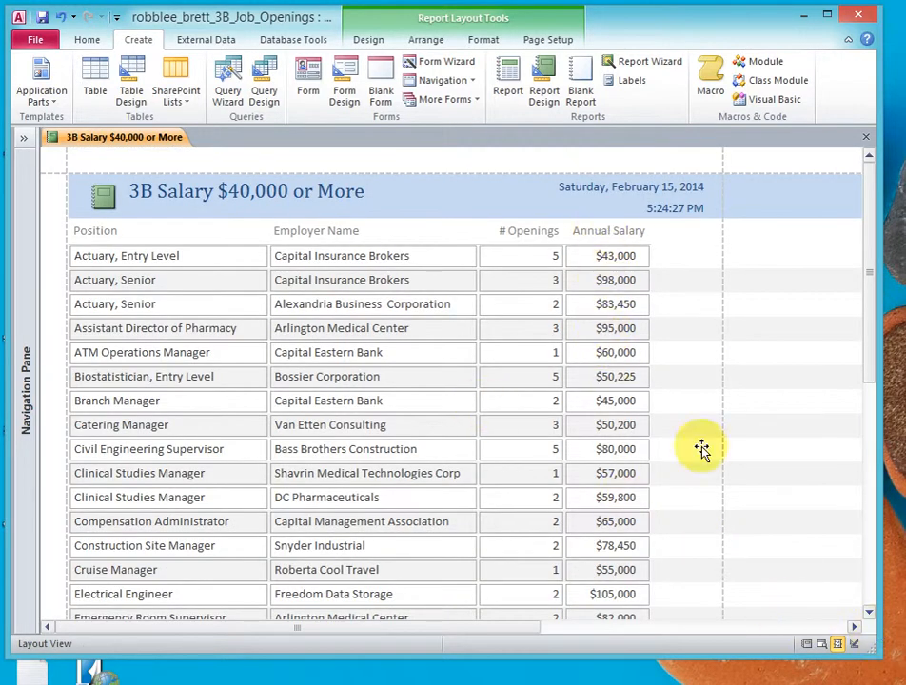
Add a Sum total to the # Openings column
{"action": "left_click", "coordinate": [523, 235]}
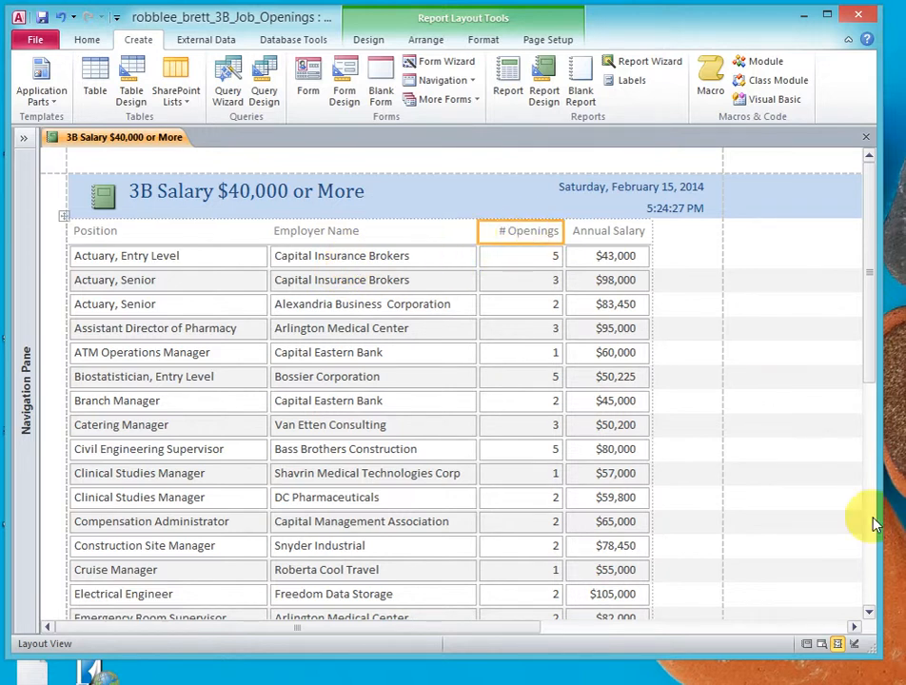
{"action": "scroll", "coordinate": [868, 575], "scroll_direction": "down", "scroll_amount": 6}
{"action": "scroll", "coordinate": [868, 575], "scroll_direction": "down", "scroll_amount": 6}
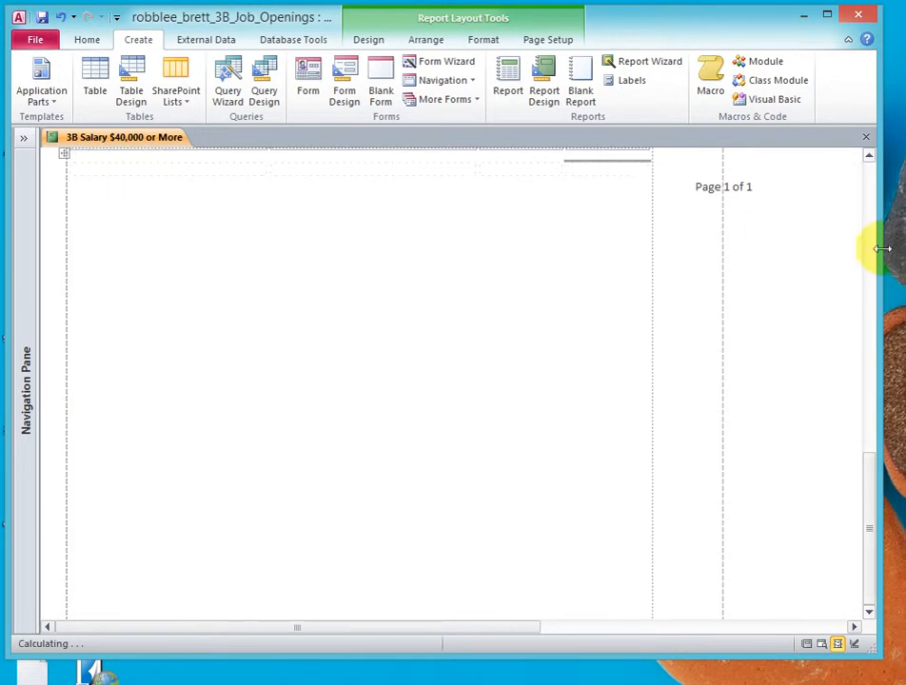
{"action": "left_click", "coordinate": [869, 178]}
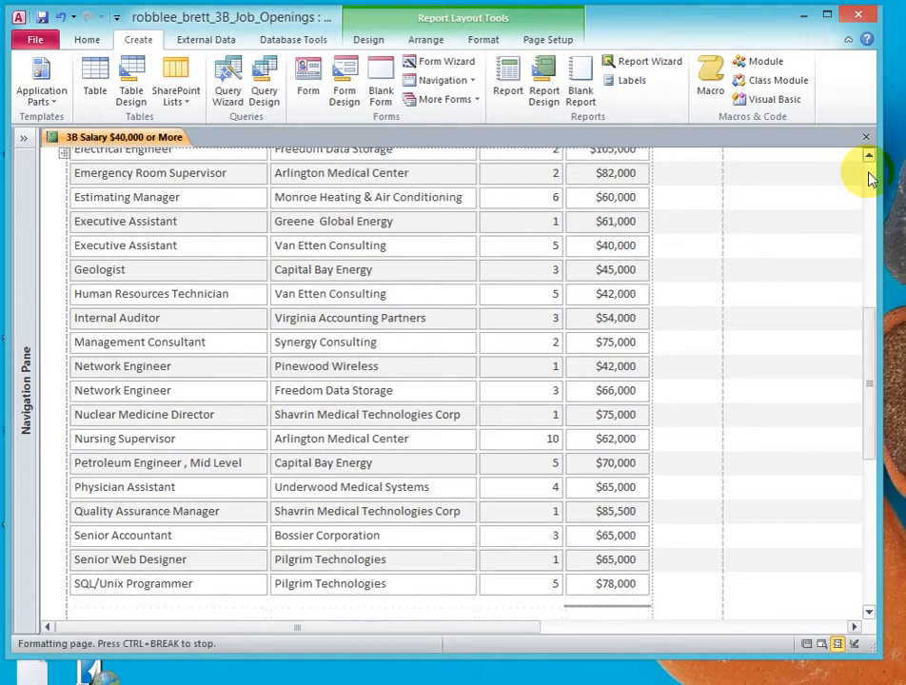
{"action": "left_click", "coordinate": [869, 178]}
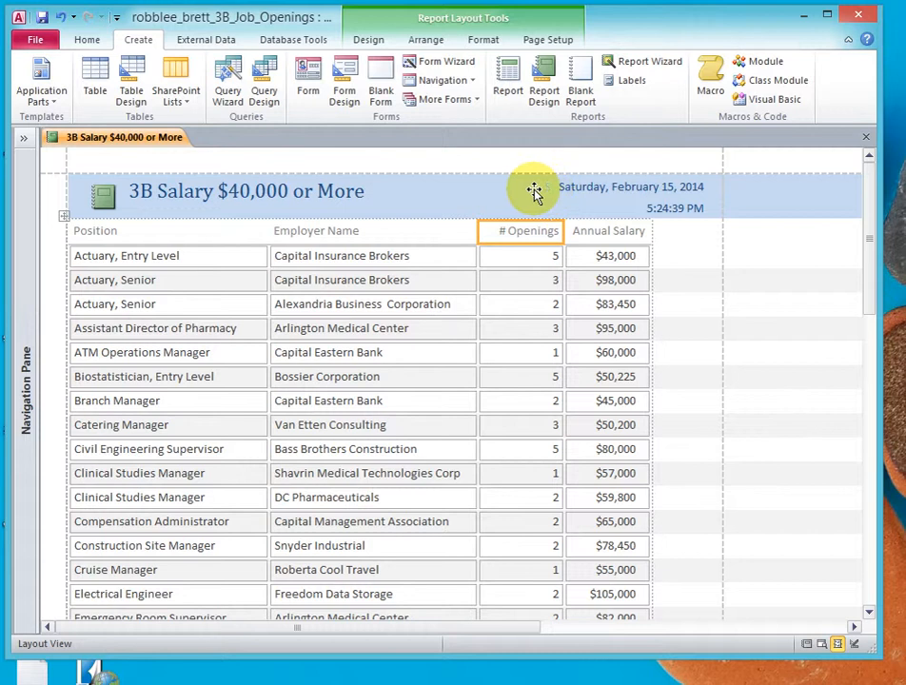
{"action": "left_click", "coordinate": [370, 42]}
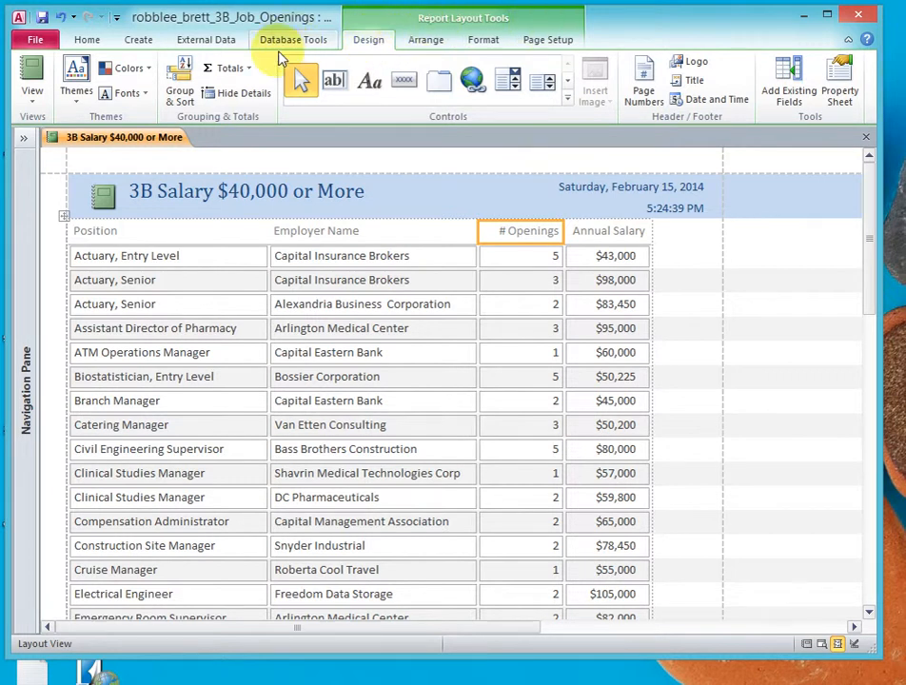
{"action": "left_click", "coordinate": [251, 71]}
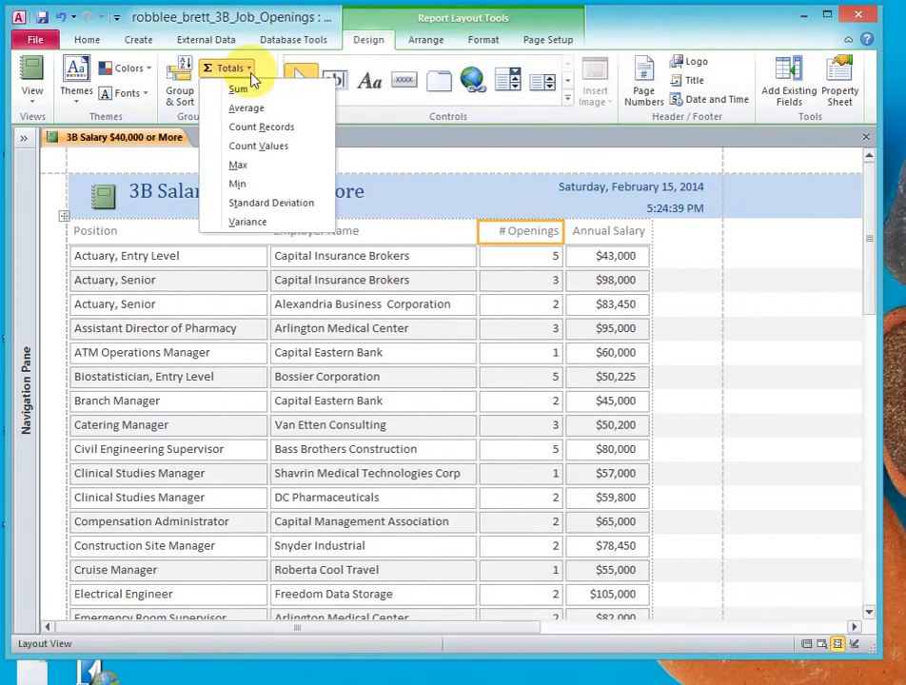
{"action": "left_click", "coordinate": [241, 90]}
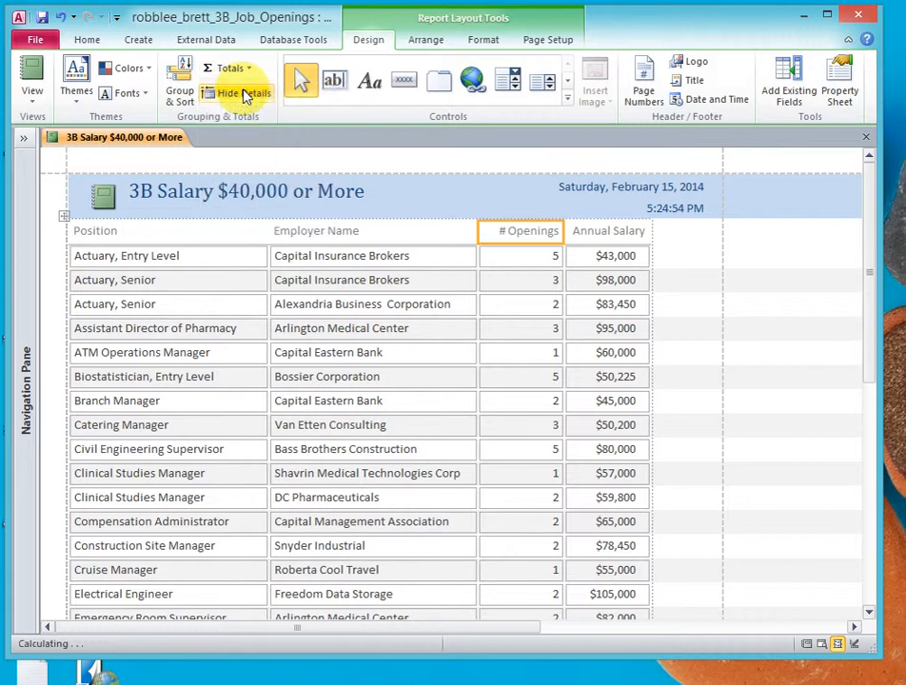
Increase the height of the # Openings total box at the end of the report so its number fits fully
{"action": "left_click", "coordinate": [868, 601]}
{"action": "left_click", "coordinate": [868, 602]}
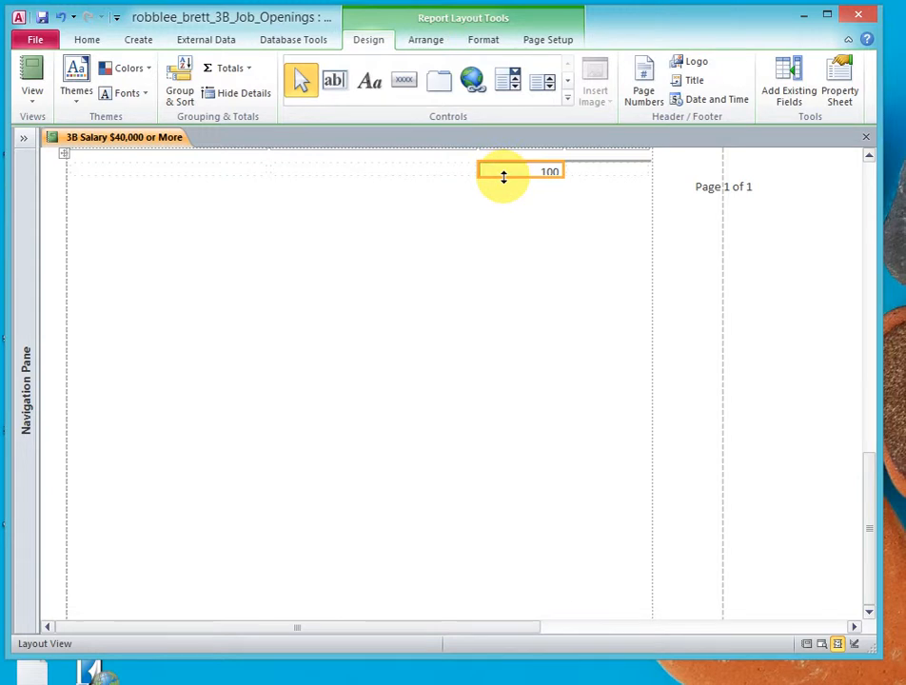
{"action": "scroll", "coordinate": [503, 176], "scroll_direction": "up", "scroll_amount": 5}
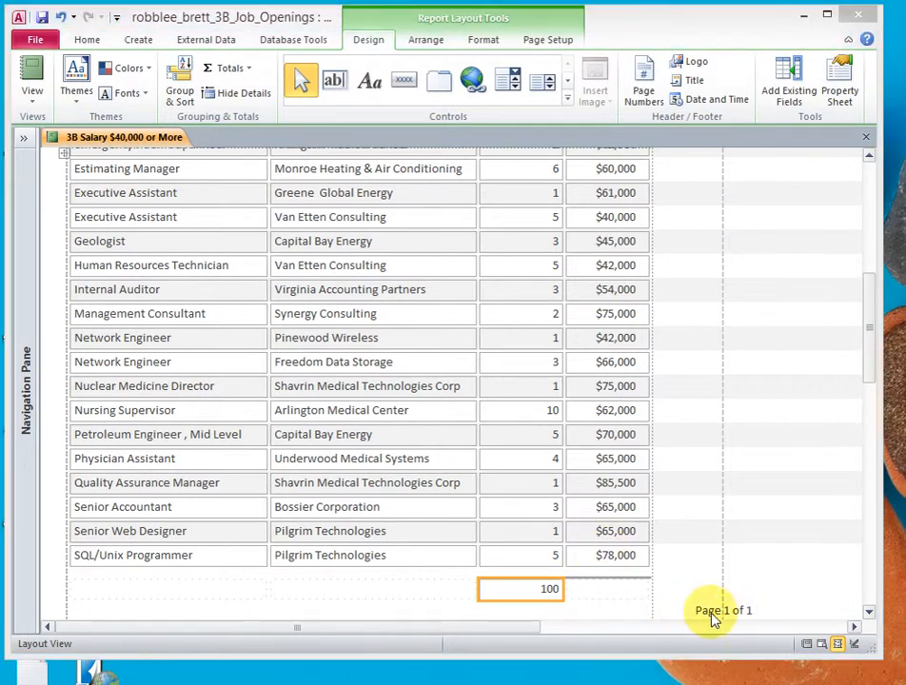
Move the page number control in the footer beneath the Employer Name column, inside the page margin
{"action": "left_click", "coordinate": [869, 615]}
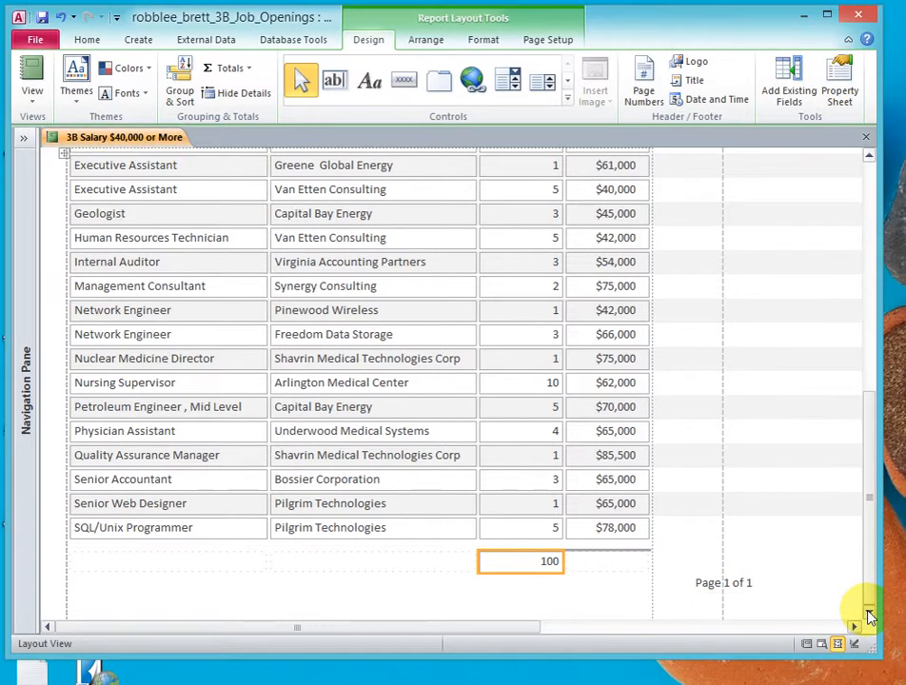
{"action": "left_click", "coordinate": [720, 591]}
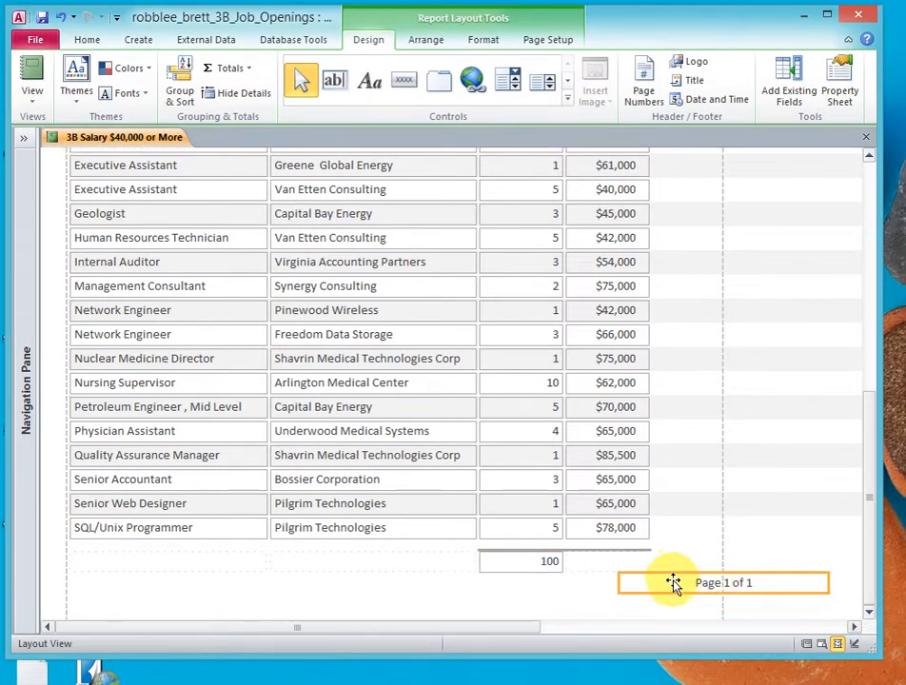
{"action": "left_click_drag", "start_coordinate": [683, 584], "coordinate": [316, 582]}
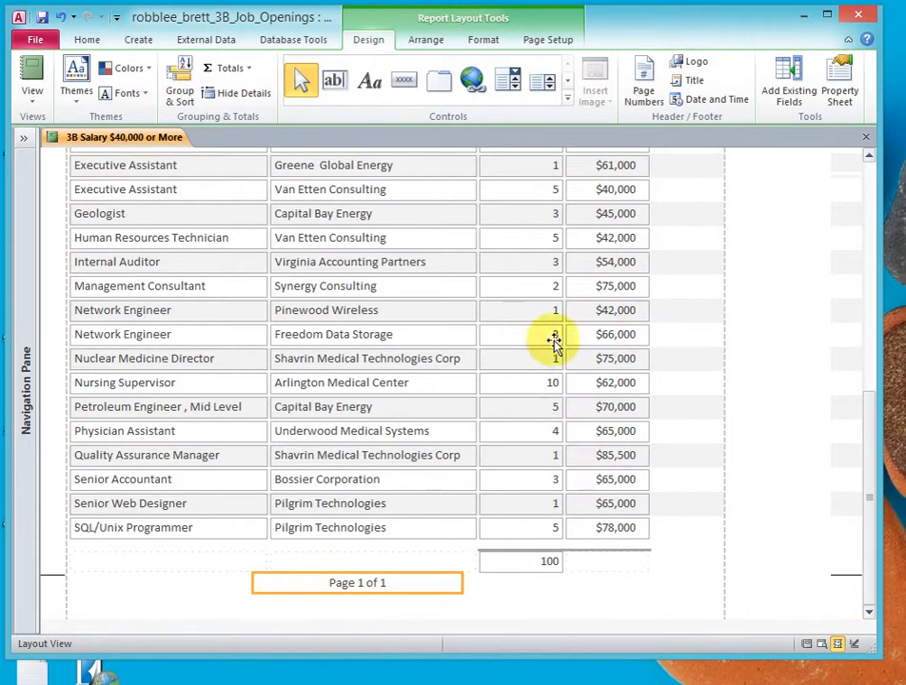
{"action": "left_click", "coordinate": [871, 191]}
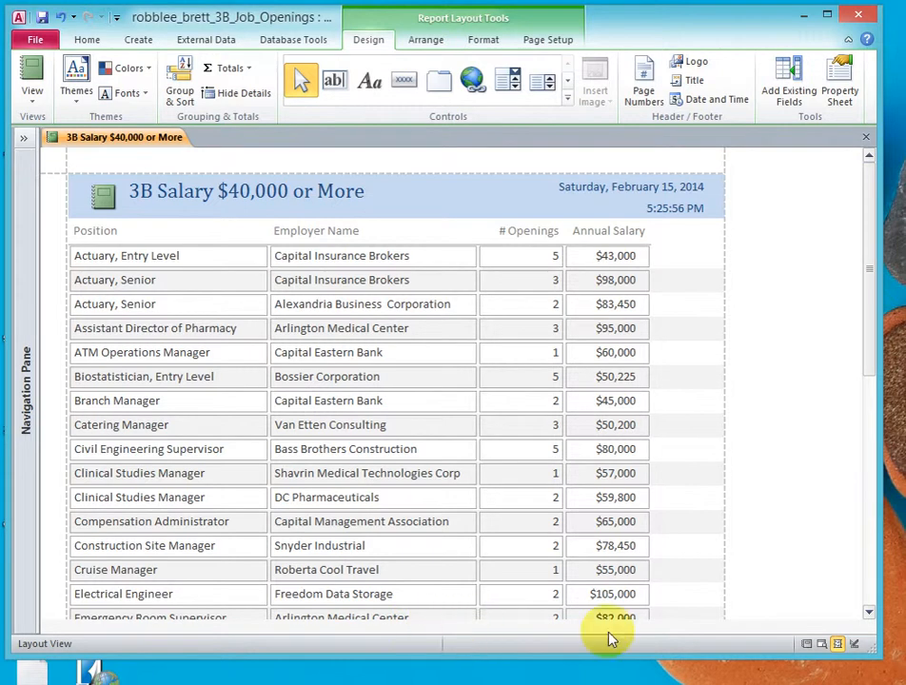
{"action": "left_click", "coordinate": [869, 616]}
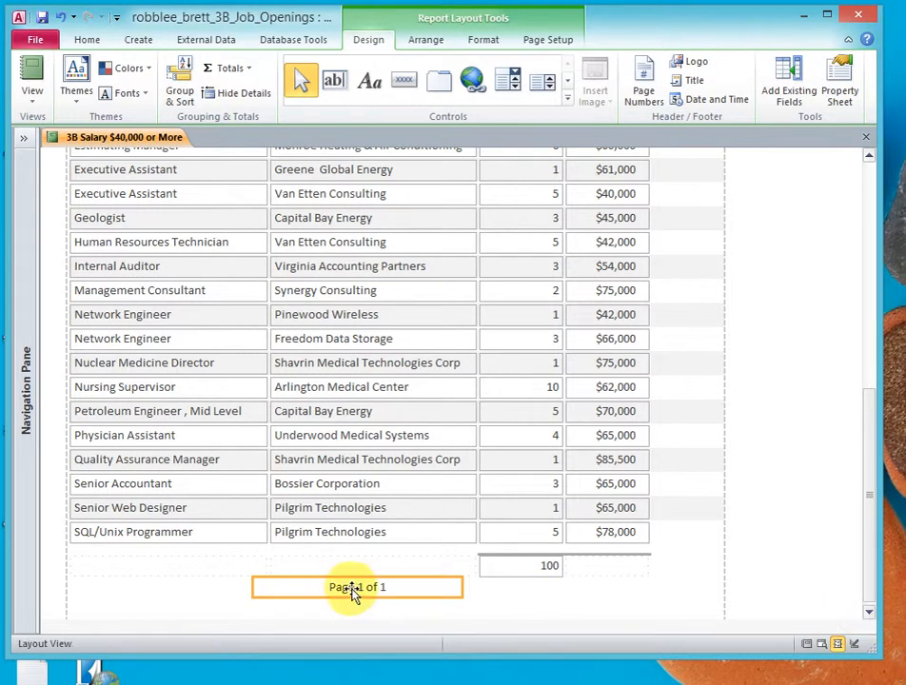
{"action": "left_click", "coordinate": [552, 597]}
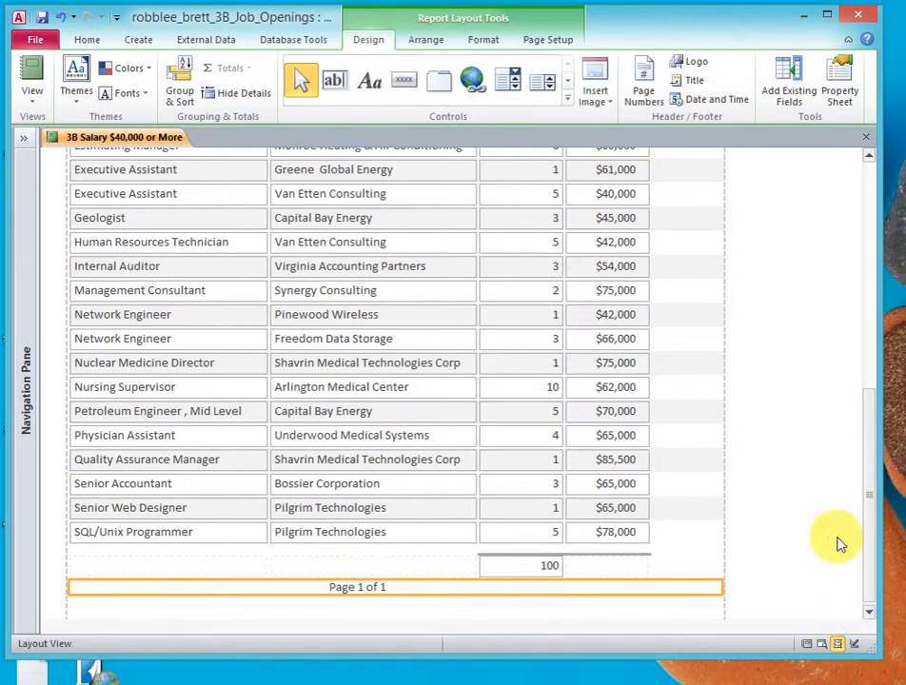
{"action": "left_click", "coordinate": [687, 531]}
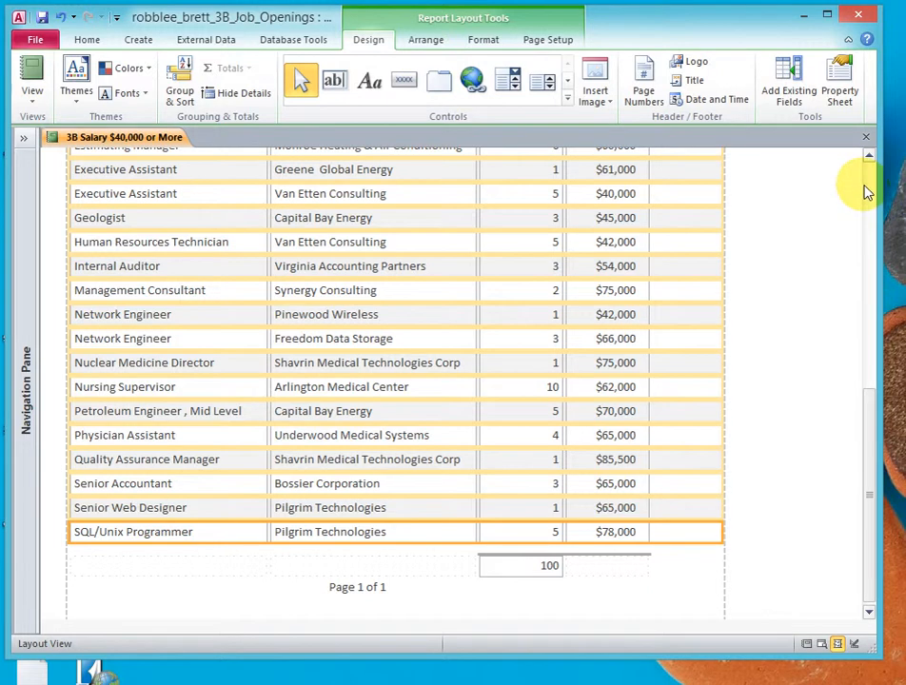
{"action": "scroll", "coordinate": [866, 190], "scroll_direction": "up", "scroll_amount": 10}
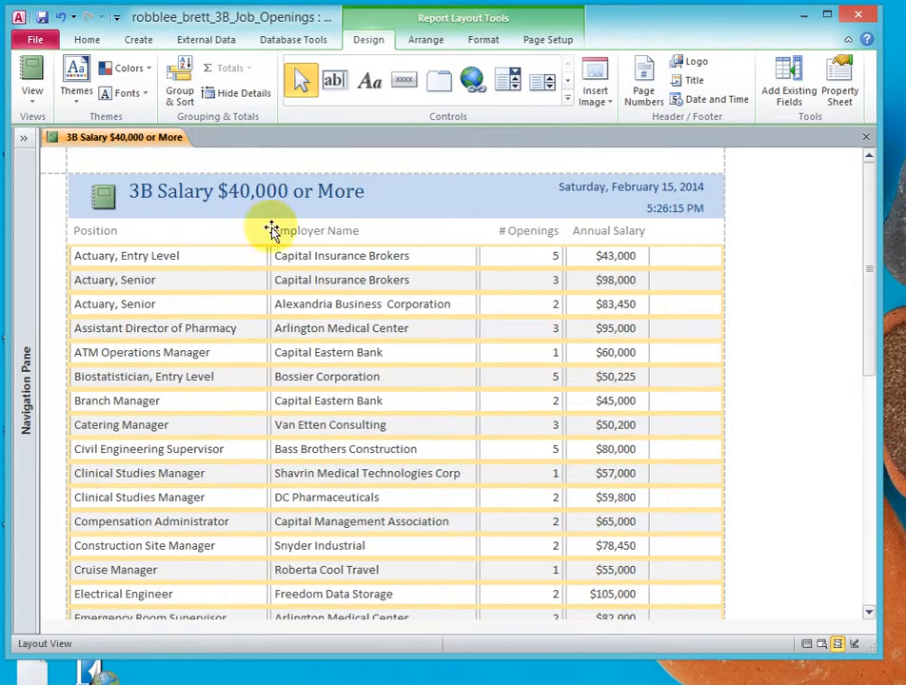
Set the font size of the report title to 14
{"action": "left_click", "coordinate": [176, 196]}
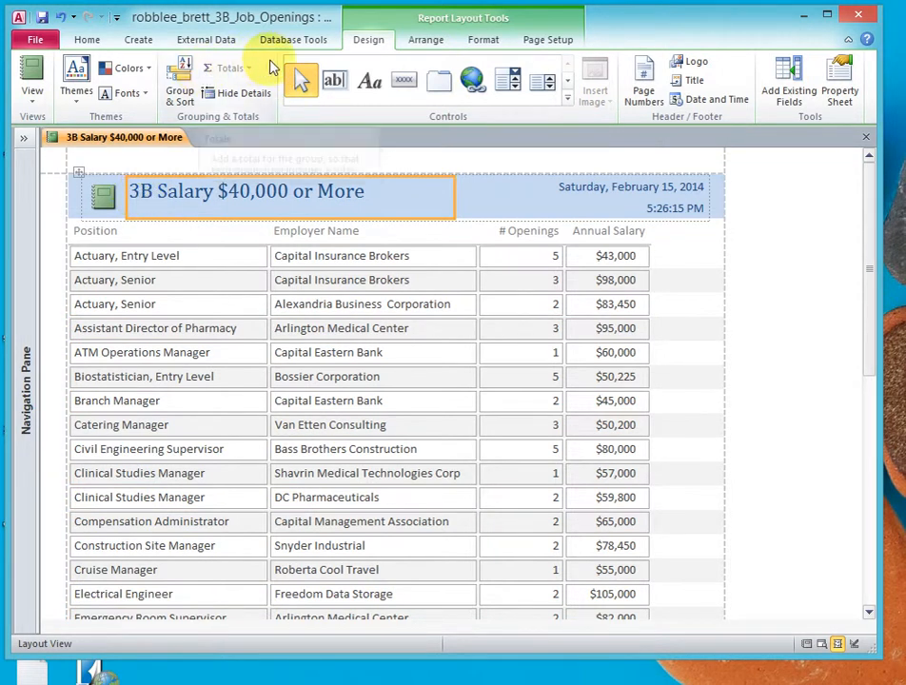
{"action": "left_click", "coordinate": [480, 44]}
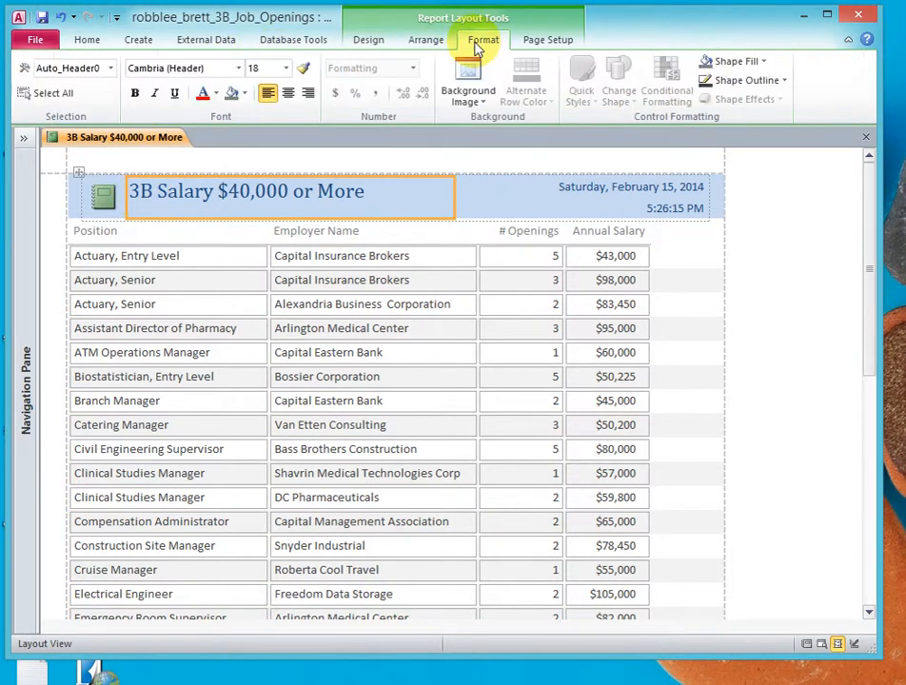
{"action": "left_click", "coordinate": [369, 43]}
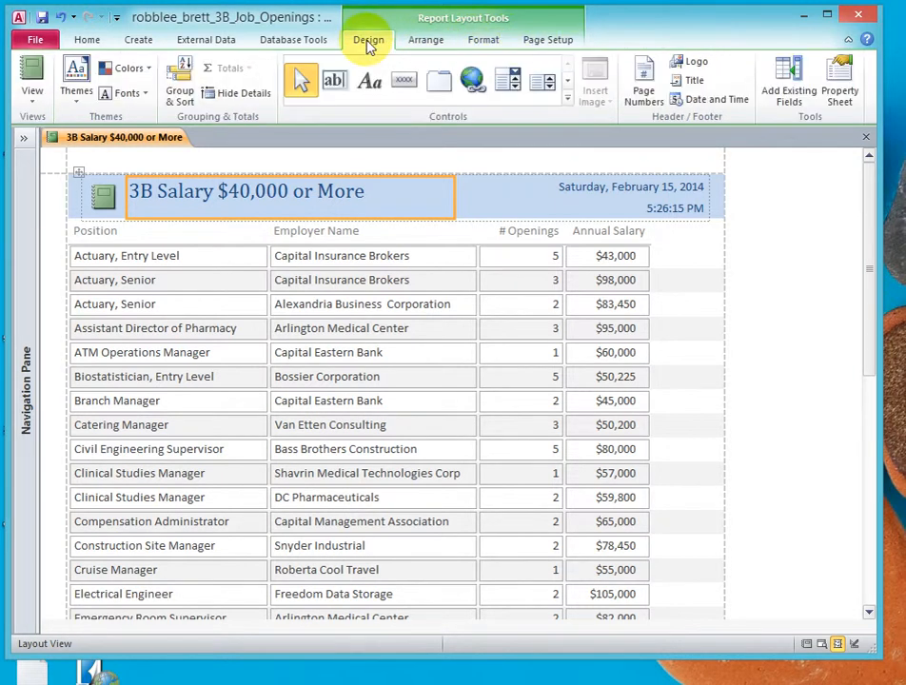
{"action": "left_click", "coordinate": [85, 40]}
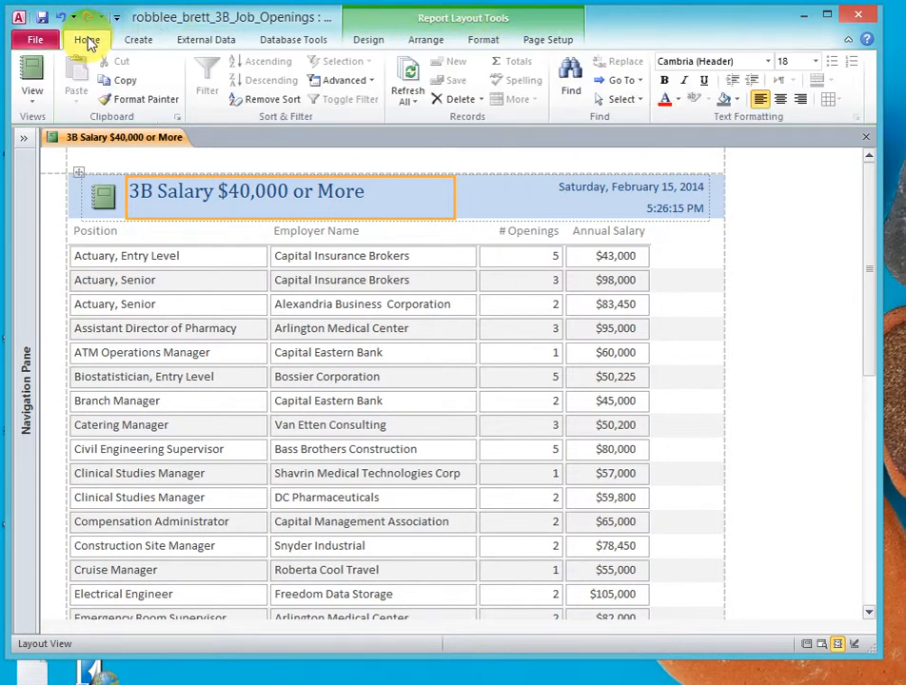
{"action": "left_click", "coordinate": [814, 62]}
{"action": "left_click", "coordinate": [799, 154]}
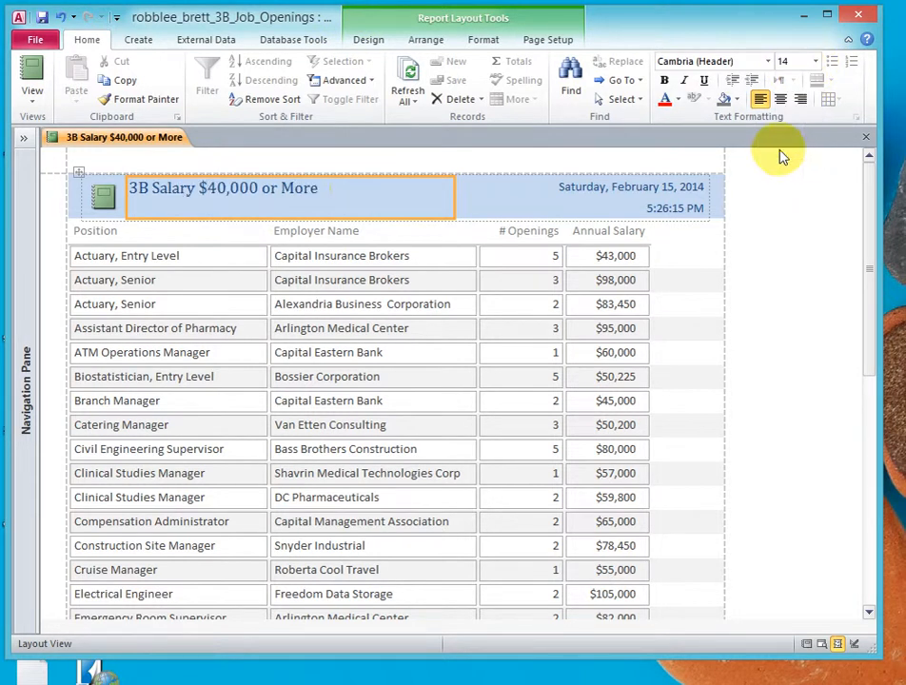
Insert the student's last and first name before the report title text and narrow the title box to fit it
{"action": "left_click", "coordinate": [132, 188]}
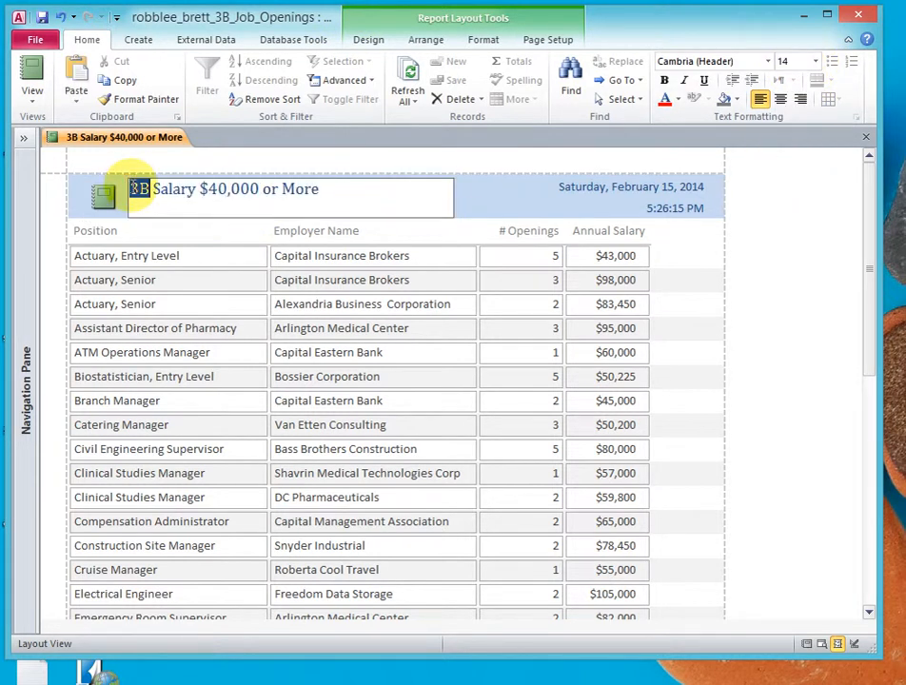
{"action": "type", "text": "robblee"}
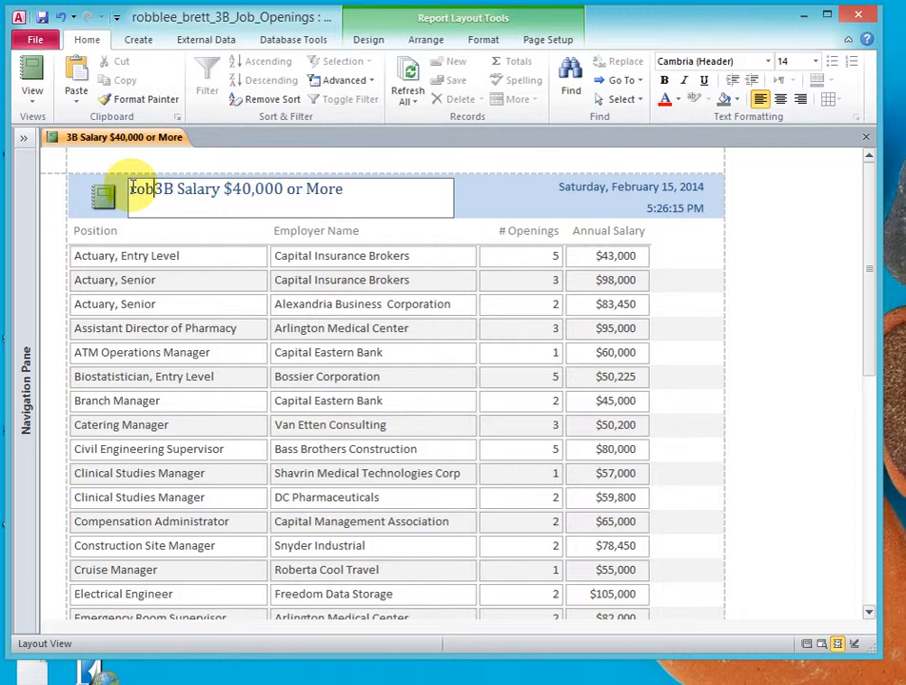
{"action": "type", "text": " brett"}
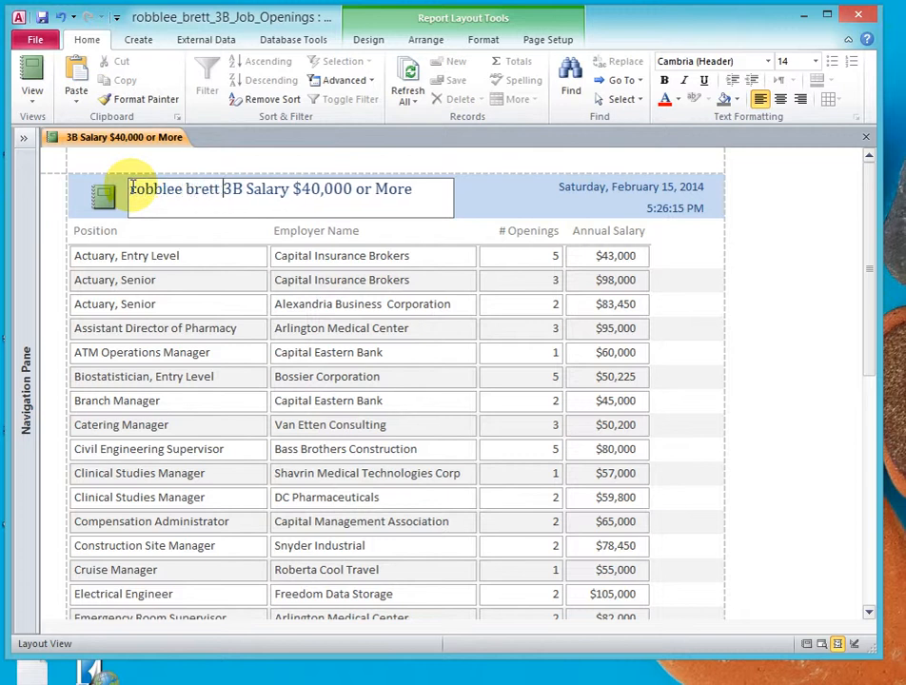
{"action": "left_click", "coordinate": [454, 191]}
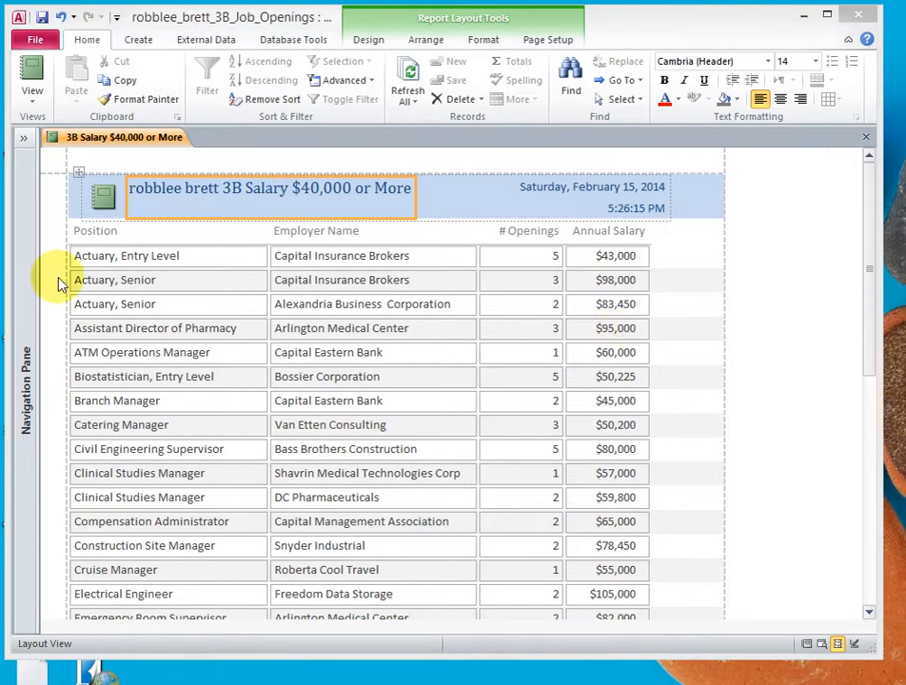
Move the whole table of report columns to the right so it is centred between the page margins
{"action": "left_click", "coordinate": [116, 257]}
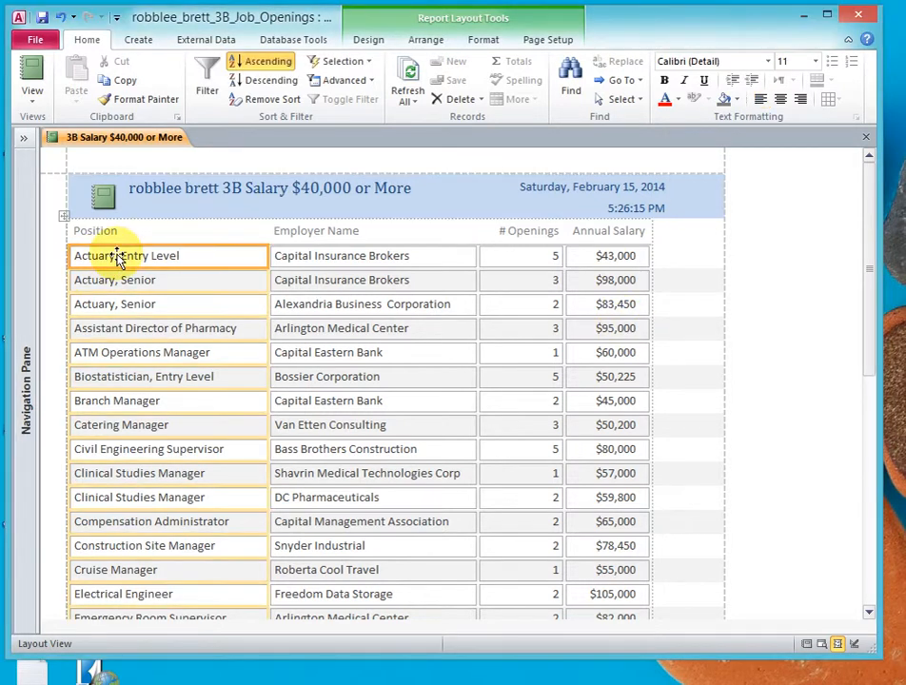
{"action": "left_click", "coordinate": [64, 218]}
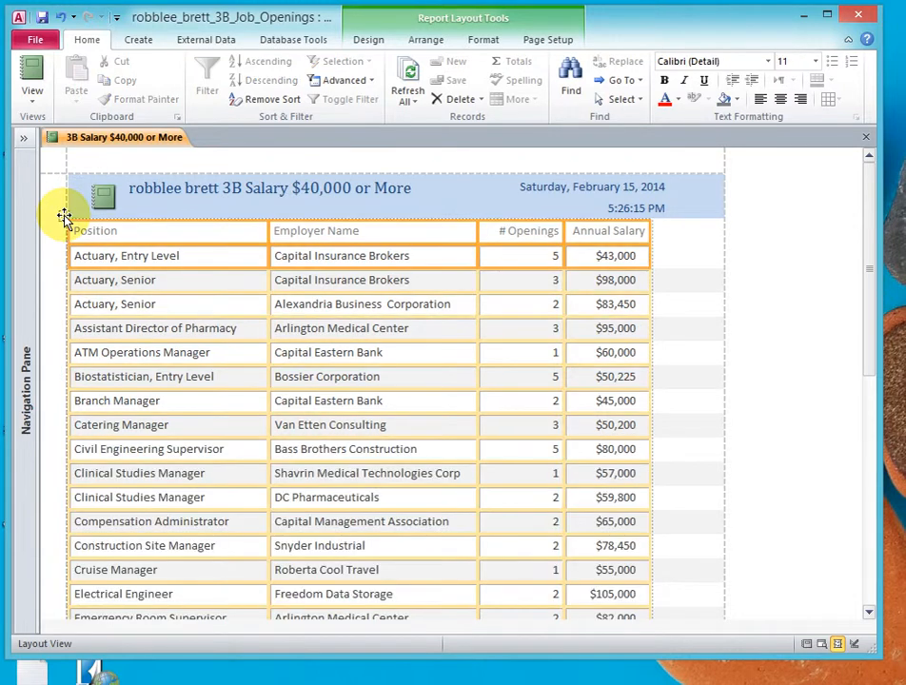
{"action": "left_click_drag", "start_coordinate": [64, 218], "coordinate": [87, 233]}
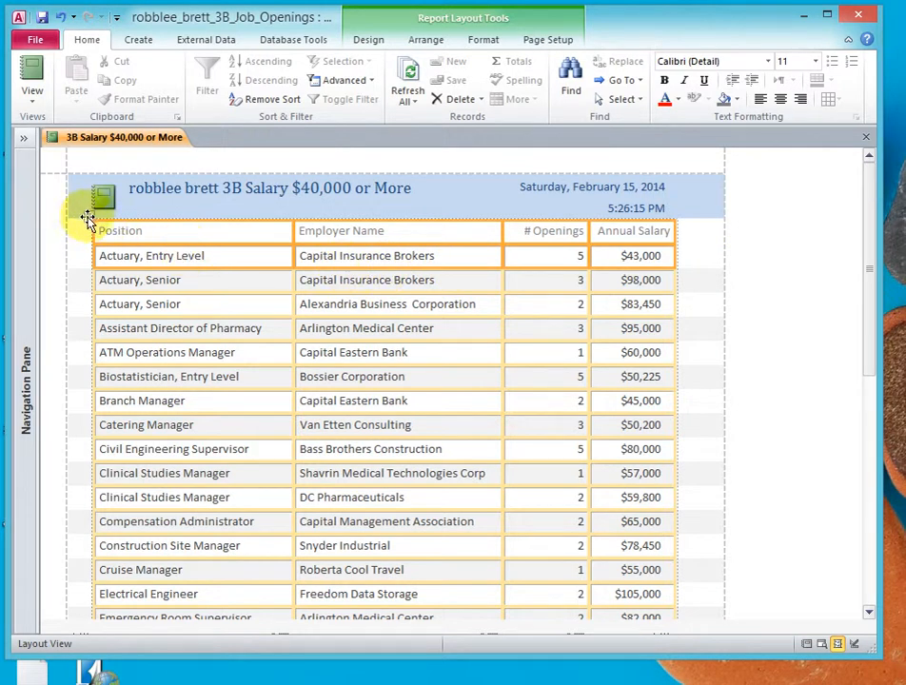
{"action": "left_click_drag", "start_coordinate": [88, 219], "coordinate": [98, 234]}
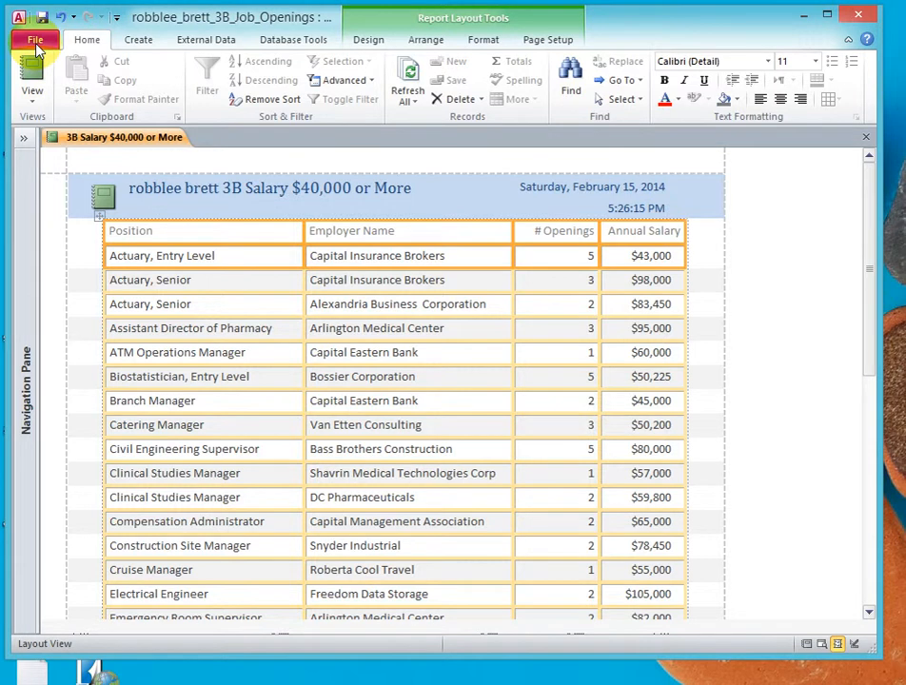
Check the report's layout in Print Preview with two pages side by side, and close the preview
{"action": "left_click", "coordinate": [34, 43]}
{"action": "left_click", "coordinate": [66, 354]}
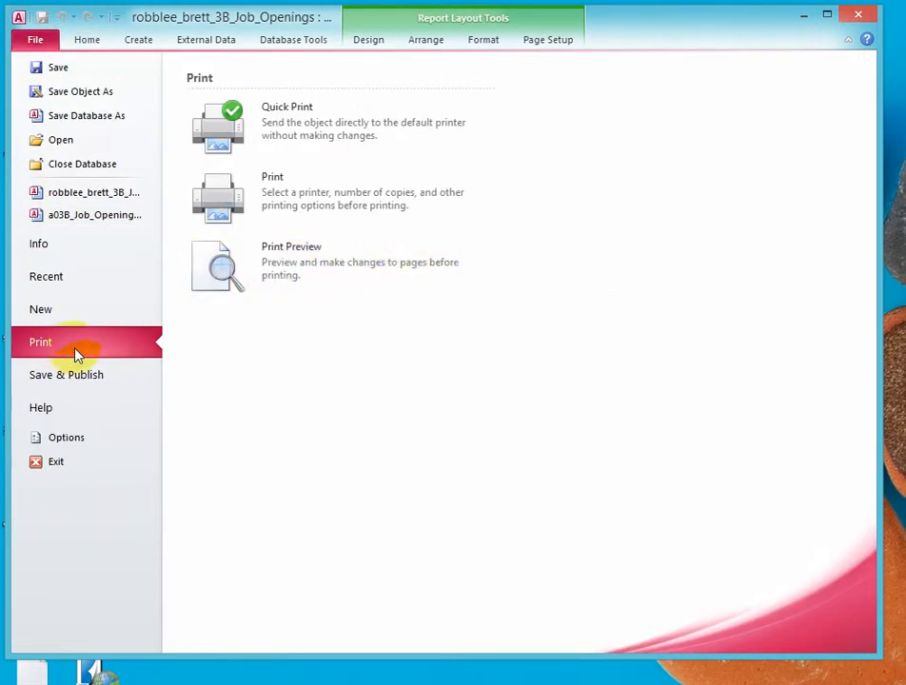
{"action": "left_click", "coordinate": [220, 263]}
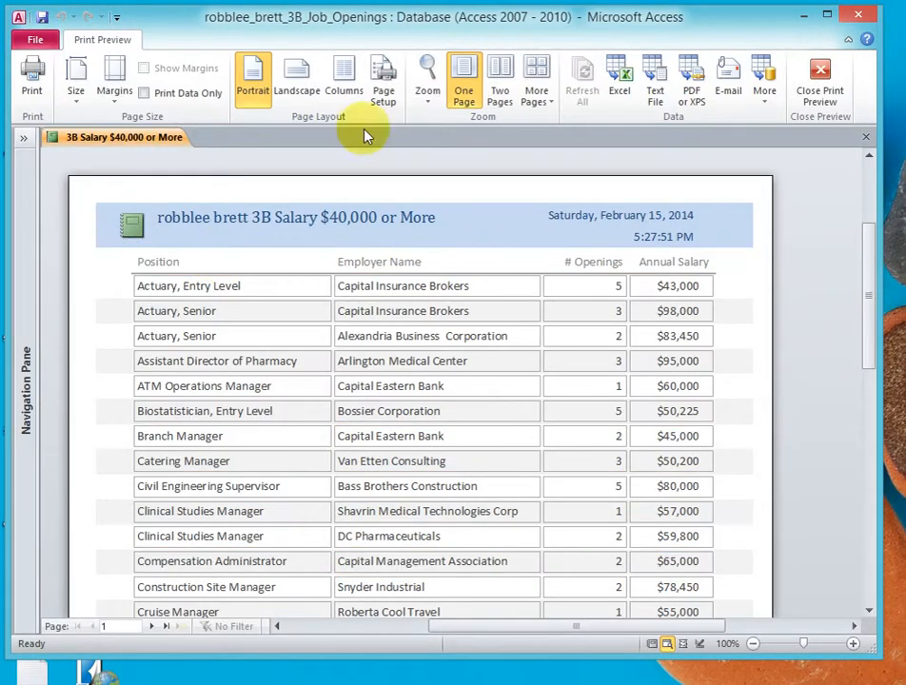
{"action": "left_click", "coordinate": [502, 83]}
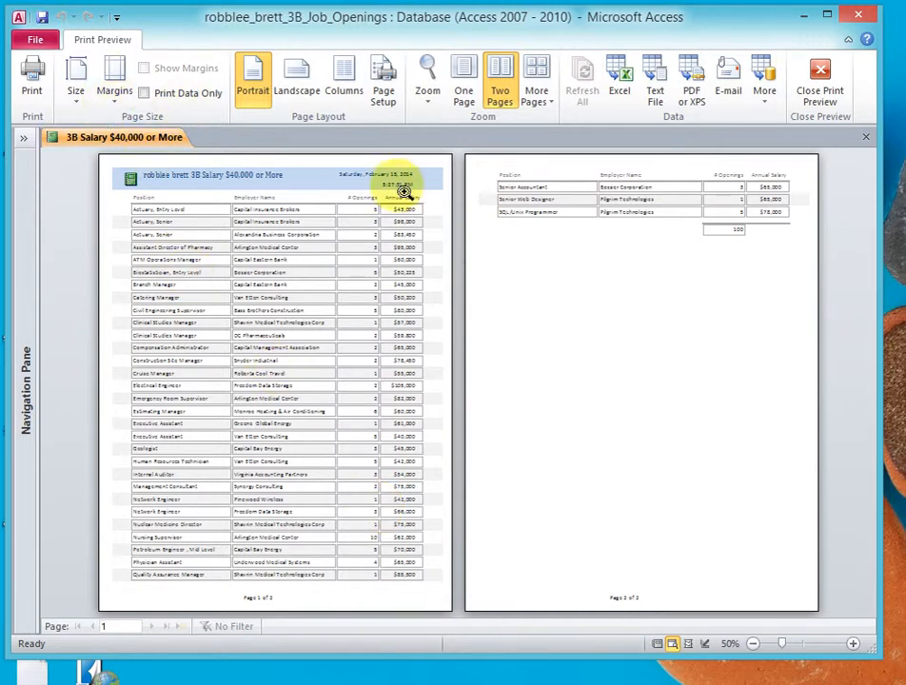
{"action": "left_click", "coordinate": [826, 91]}
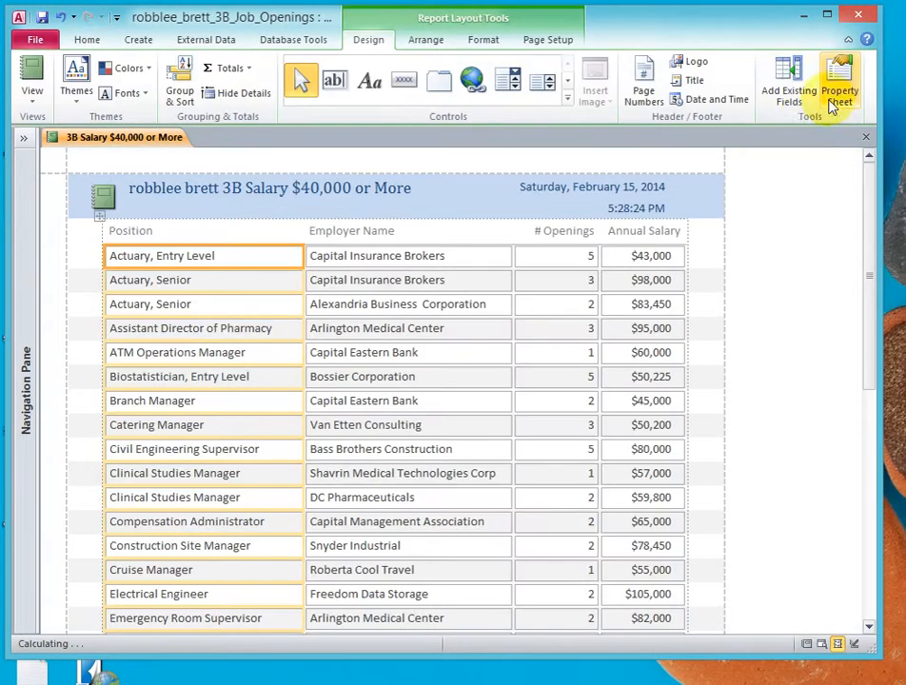
Close the report and save its design, adding the student's last and first name before "3B Salary $40,000 or More" in the report name
{"action": "left_click", "coordinate": [867, 141]}
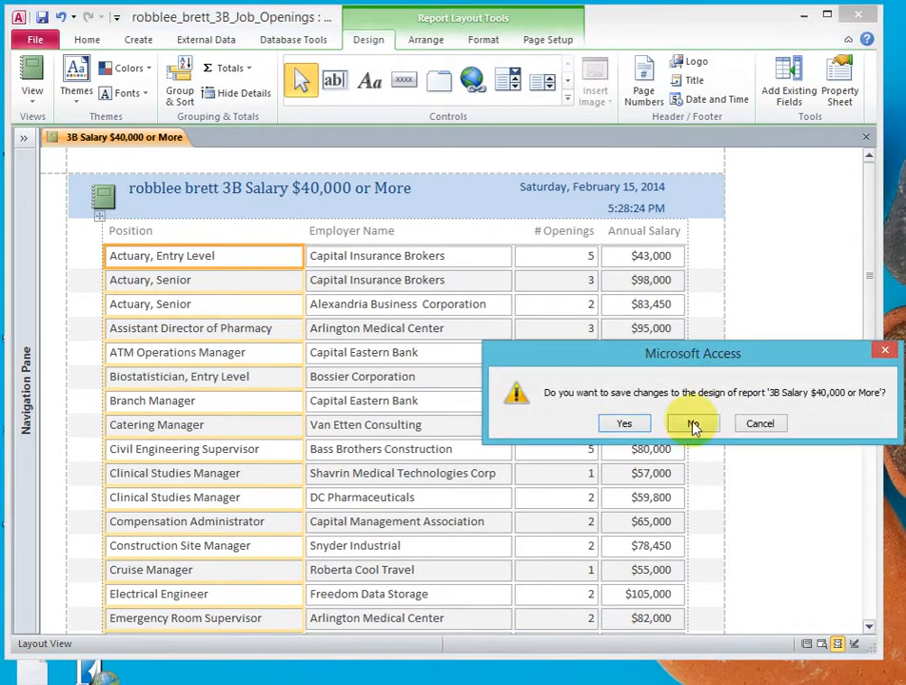
{"action": "left_click", "coordinate": [616, 424]}
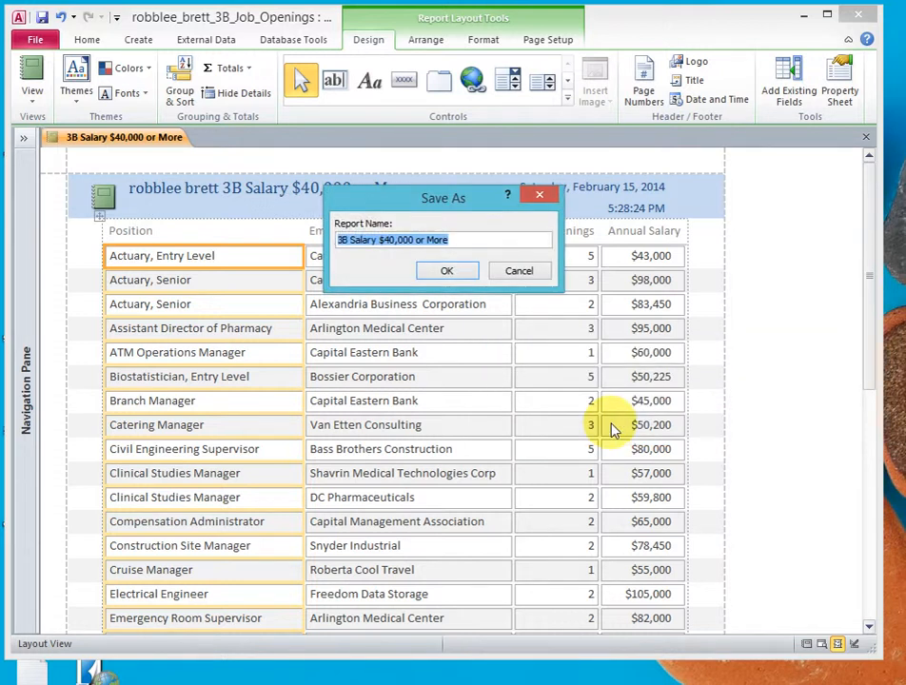
{"action": "left_click", "coordinate": [340, 240]}
{"action": "type", "text": "robb"}
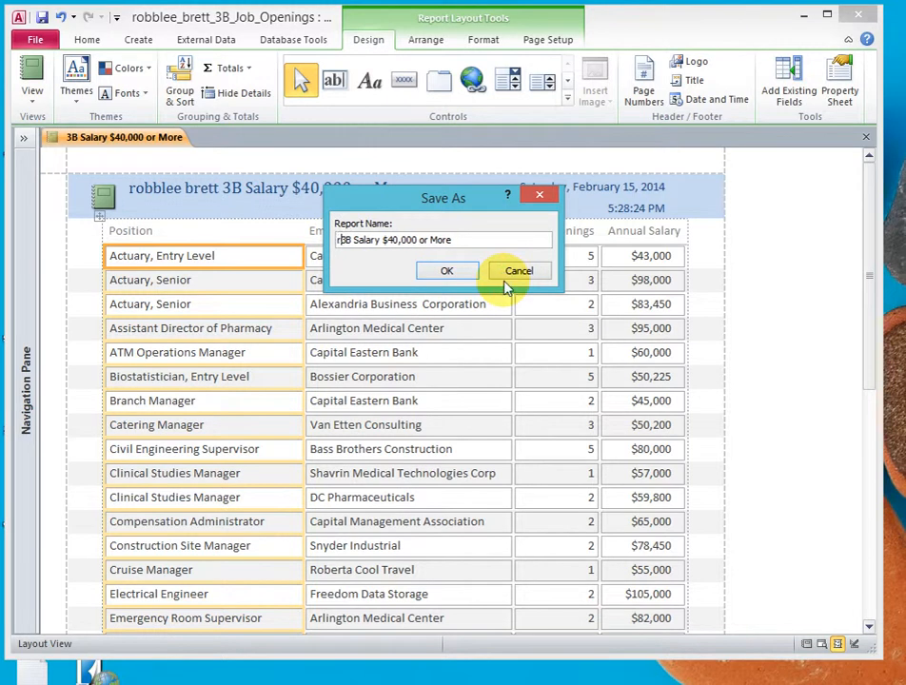
{"action": "type", "text": "lee brett"}
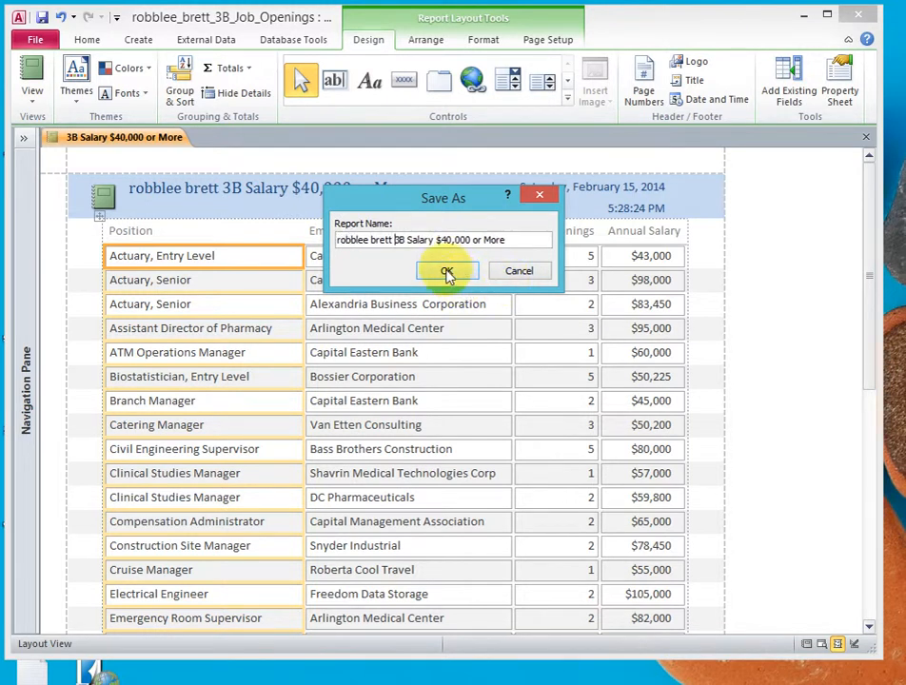
{"action": "left_click", "coordinate": [447, 274]}
Widen the Navigation Pane to show full object names, reopen the saved 3B Salary $40,000 or More report, and collapse the pane
{"action": "left_click", "coordinate": [23, 141]}
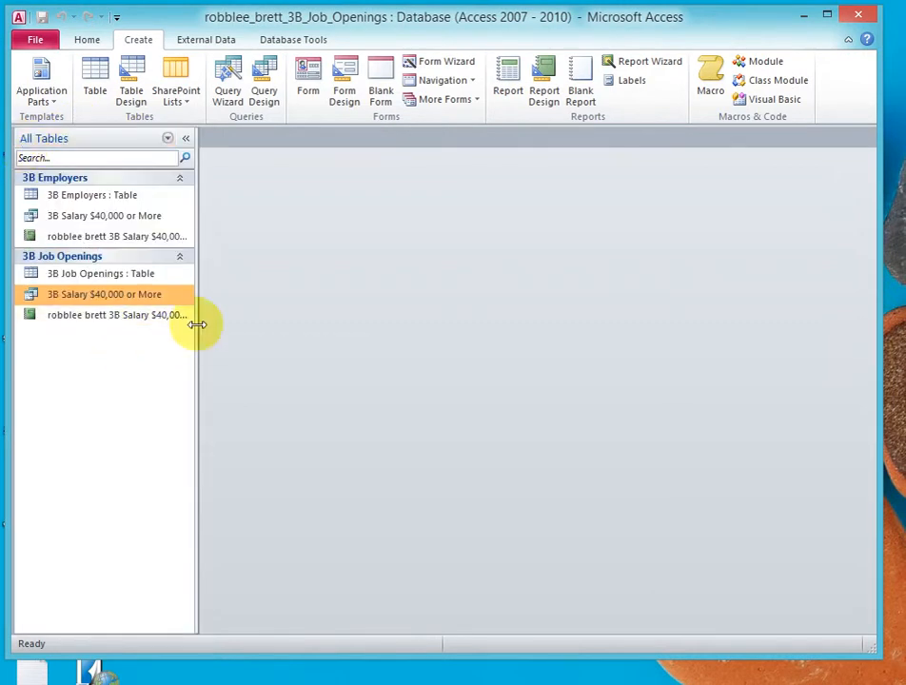
{"action": "left_click_drag", "start_coordinate": [197, 325], "coordinate": [239, 326]}
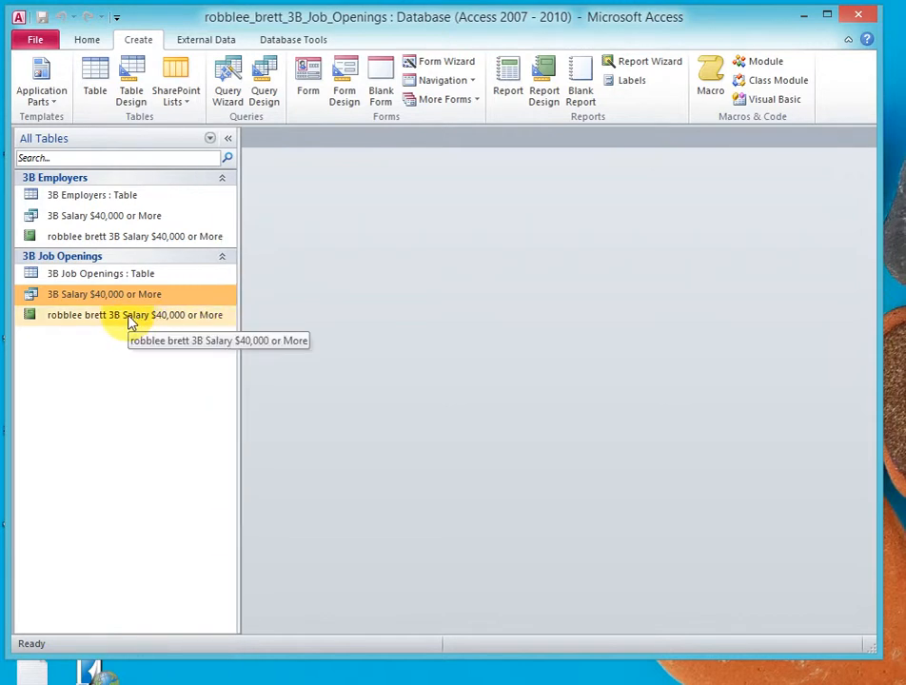
{"action": "double_click", "coordinate": [78, 316]}
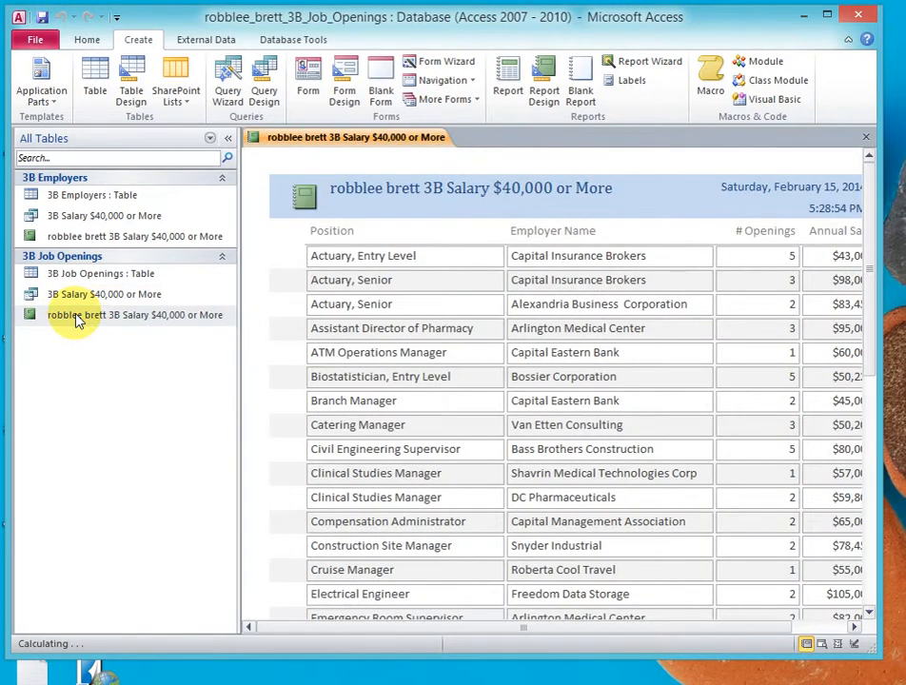
{"action": "left_click", "coordinate": [227, 138]}
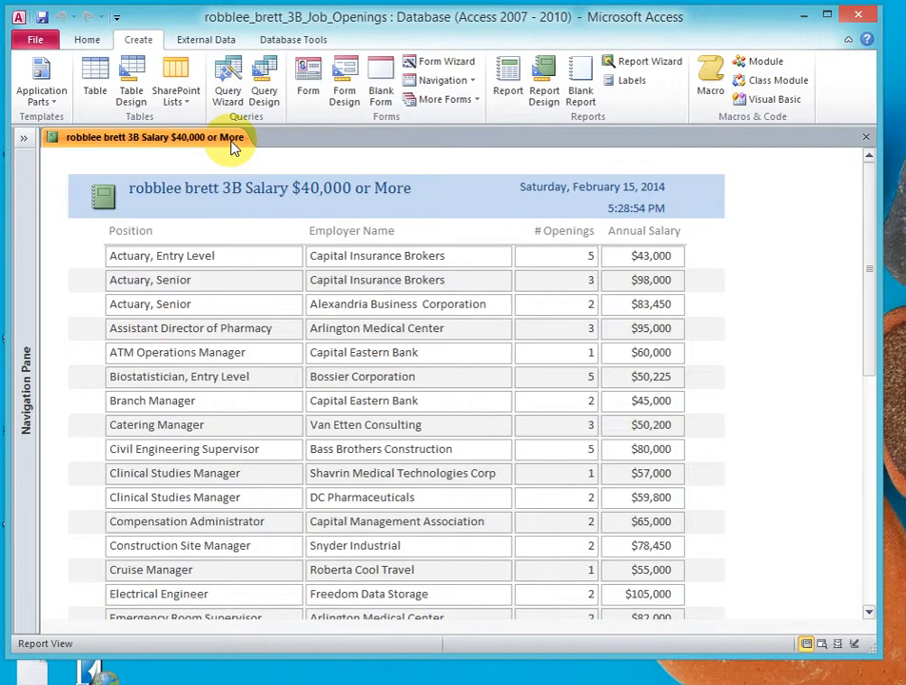
Print the report with CutePDF Writer and save the PDF in the Documents folder under the suggested file name
{"action": "left_click", "coordinate": [32, 37]}
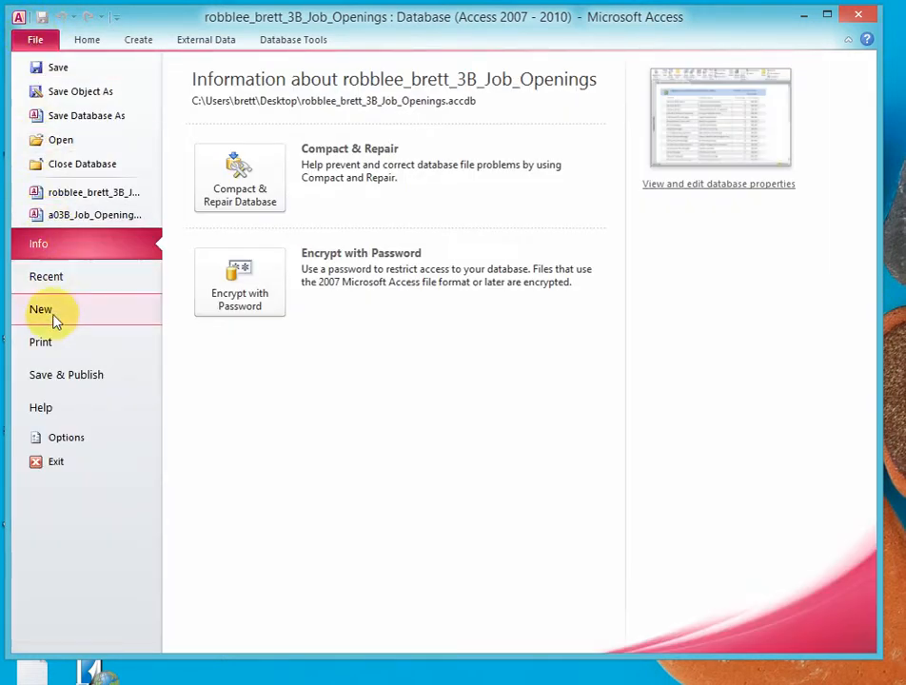
{"action": "left_click", "coordinate": [55, 340]}
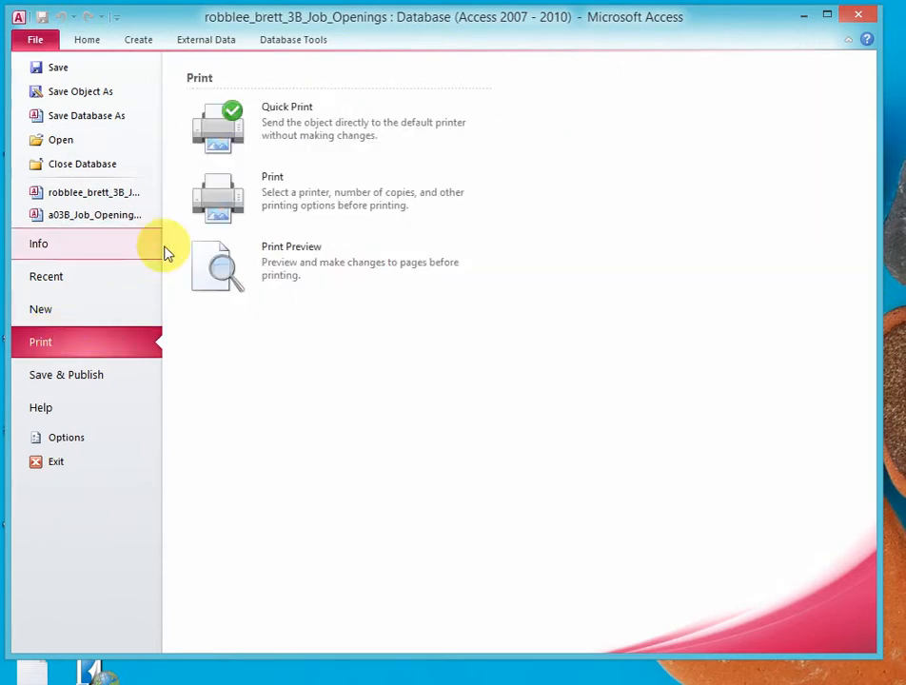
{"action": "left_click", "coordinate": [198, 217]}
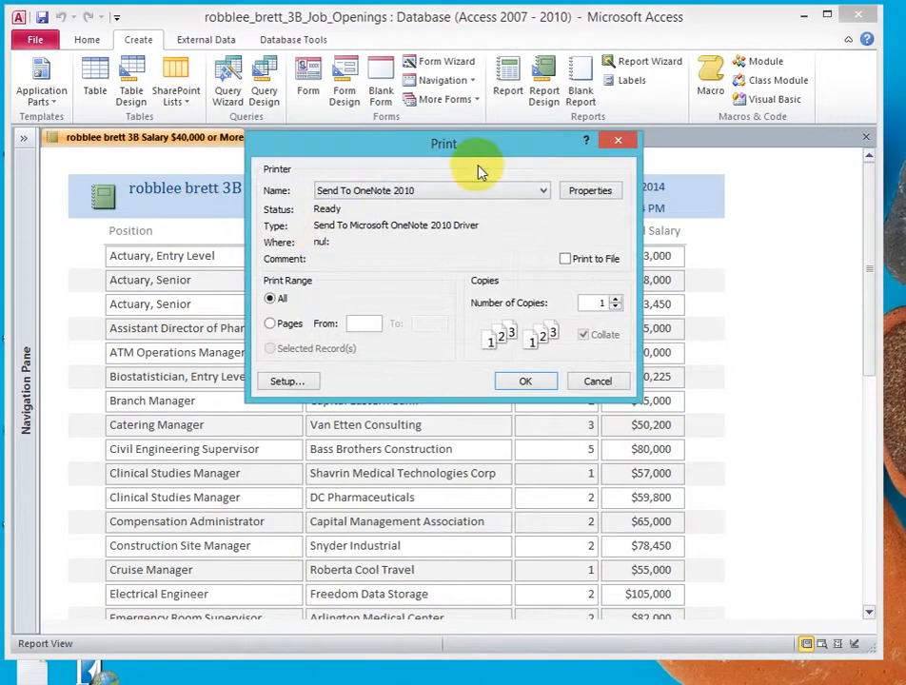
{"action": "left_click", "coordinate": [543, 190]}
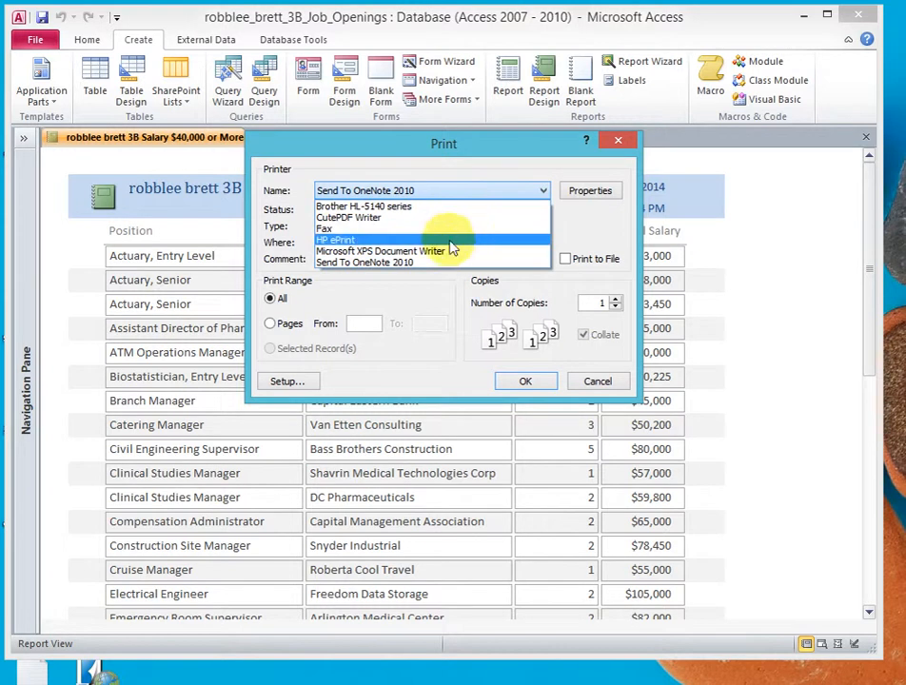
{"action": "left_click", "coordinate": [443, 218]}
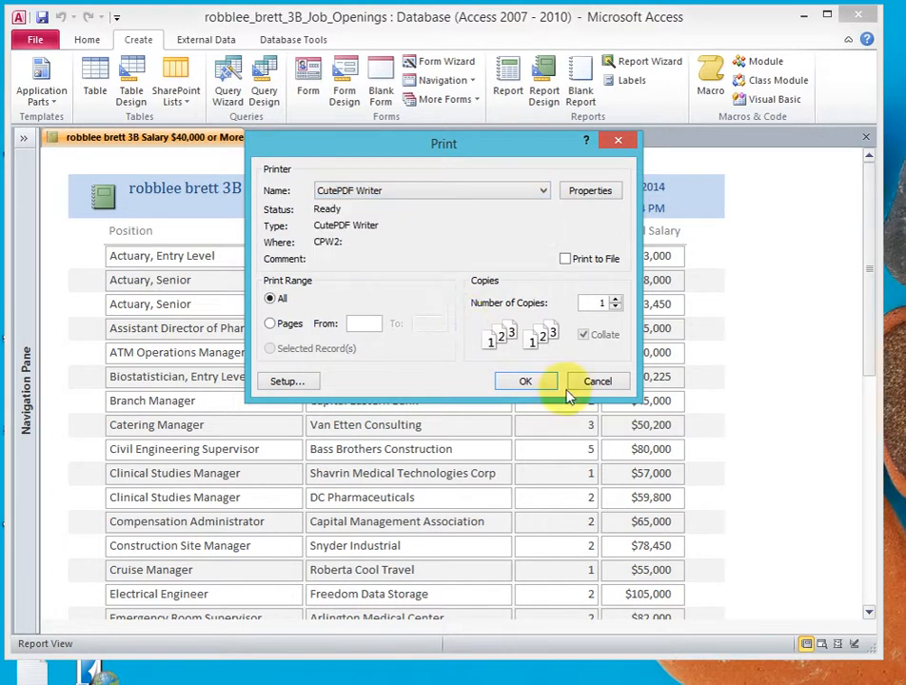
{"action": "left_click", "coordinate": [526, 382]}
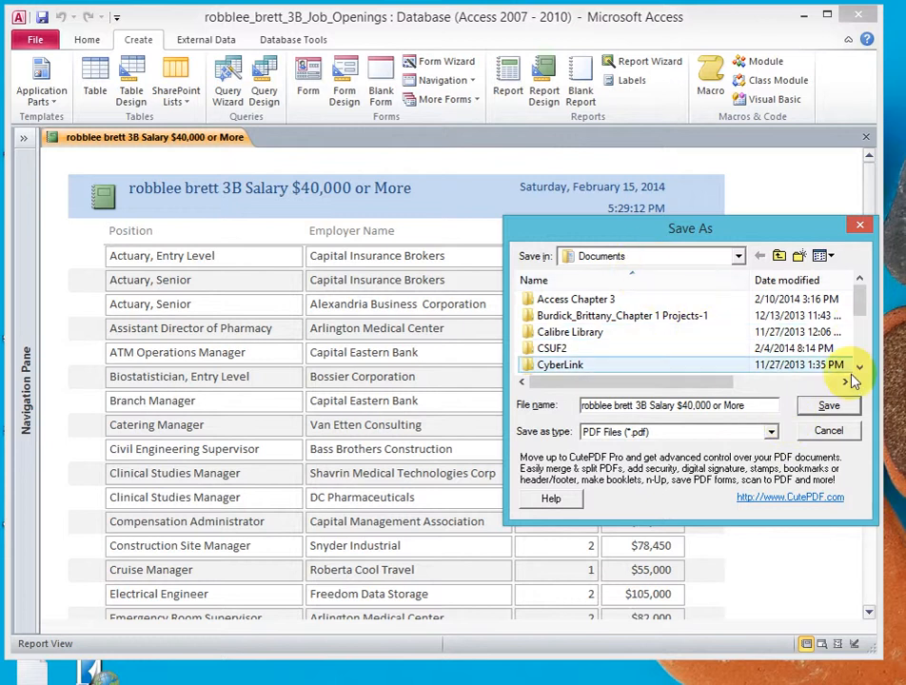
{"action": "left_click", "coordinate": [827, 407]}
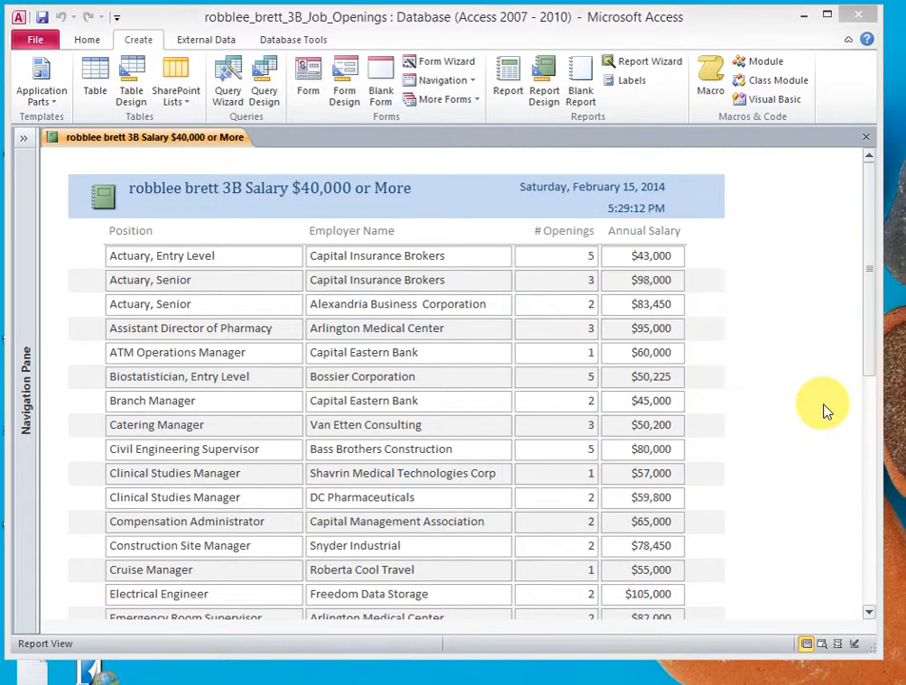